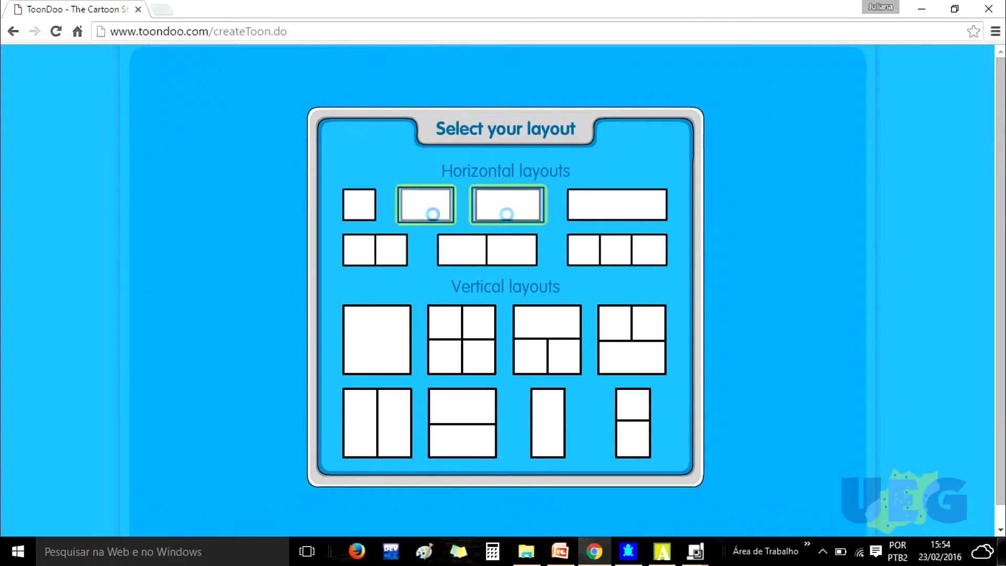
# - Choose the single wide horizontal panel layout and open the indoor backgrounds set
pyautogui.click(448, 206)
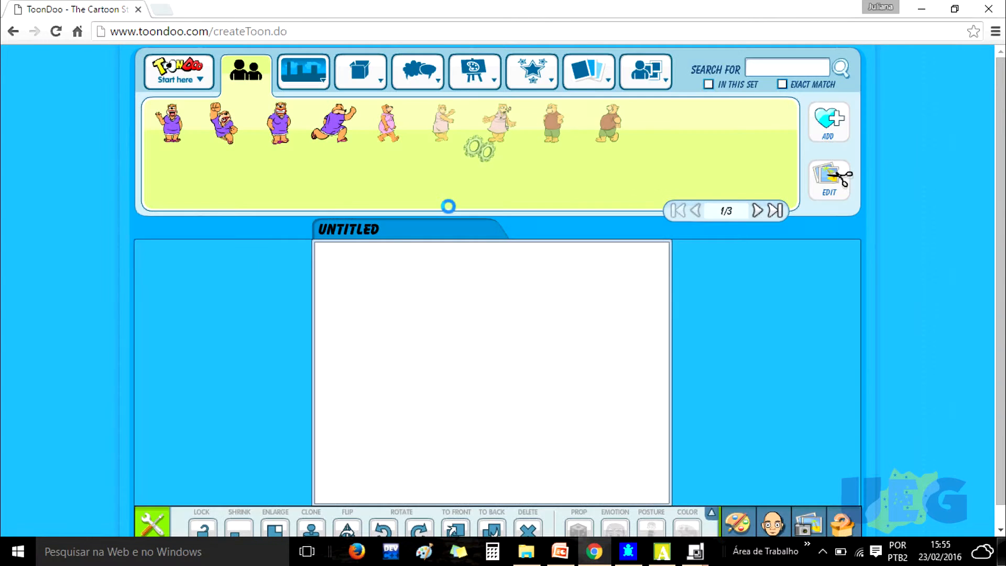
pyautogui.moveTo(293, 79)
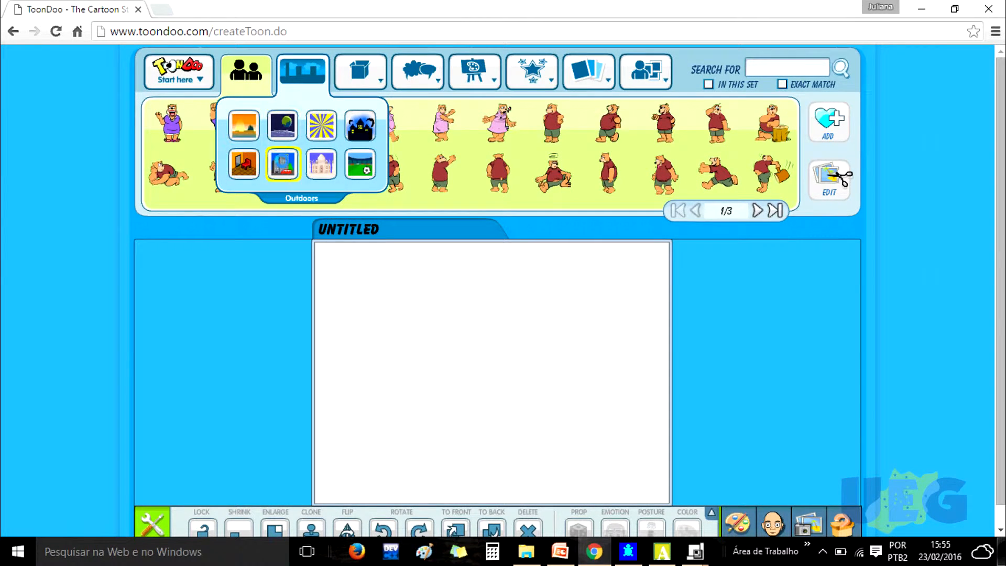
pyautogui.click(241, 164)
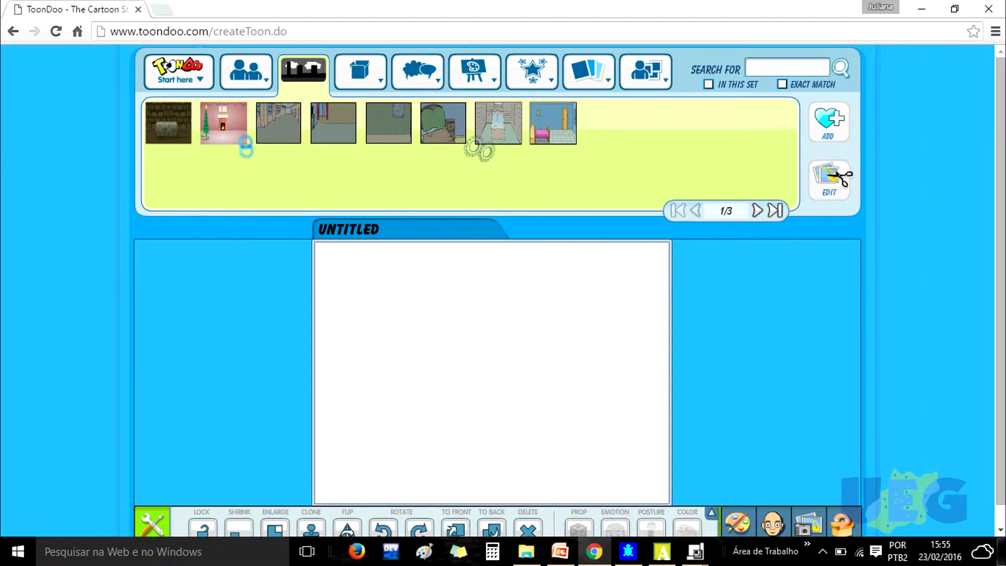
pyautogui.moveTo(217, 126); pyautogui.dragTo(414, 329)
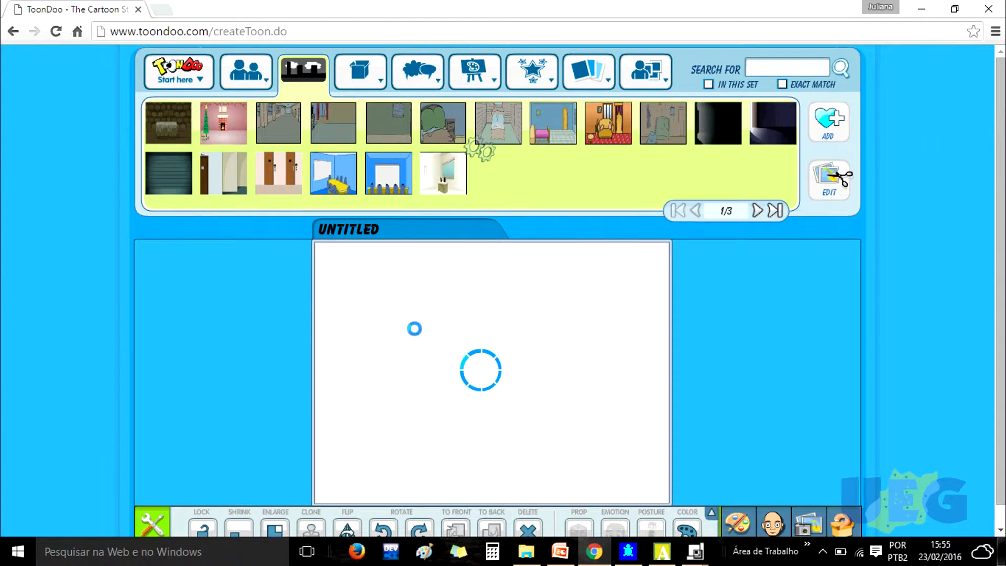
pyautogui.scroll(-1, 891, 330)
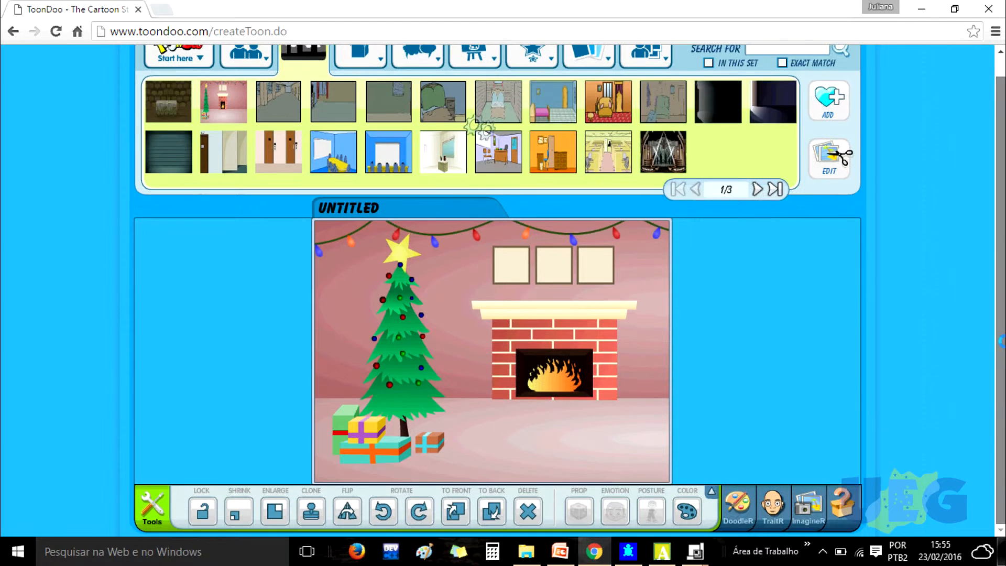
pyautogui.click(560, 309)
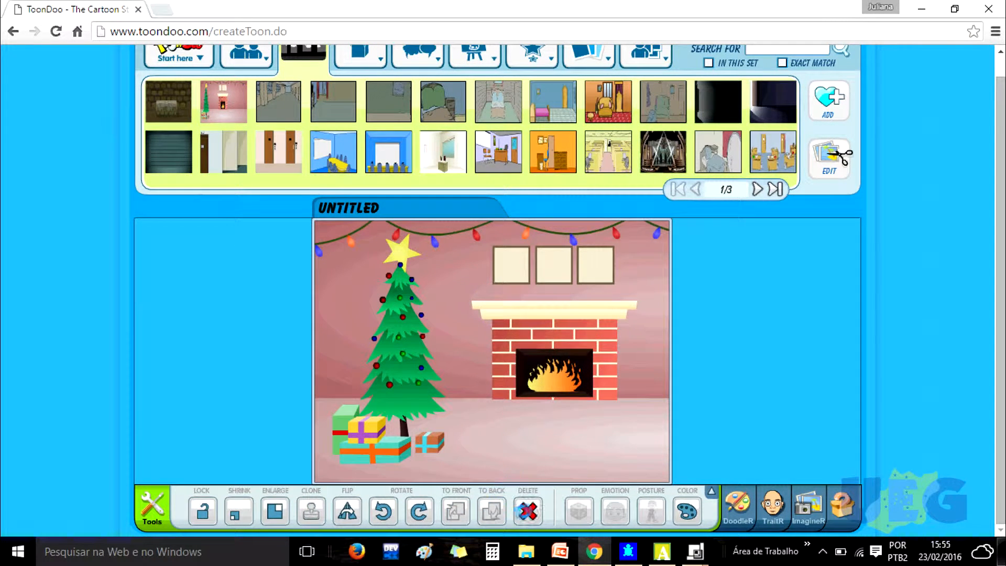
pyautogui.click(527, 510)
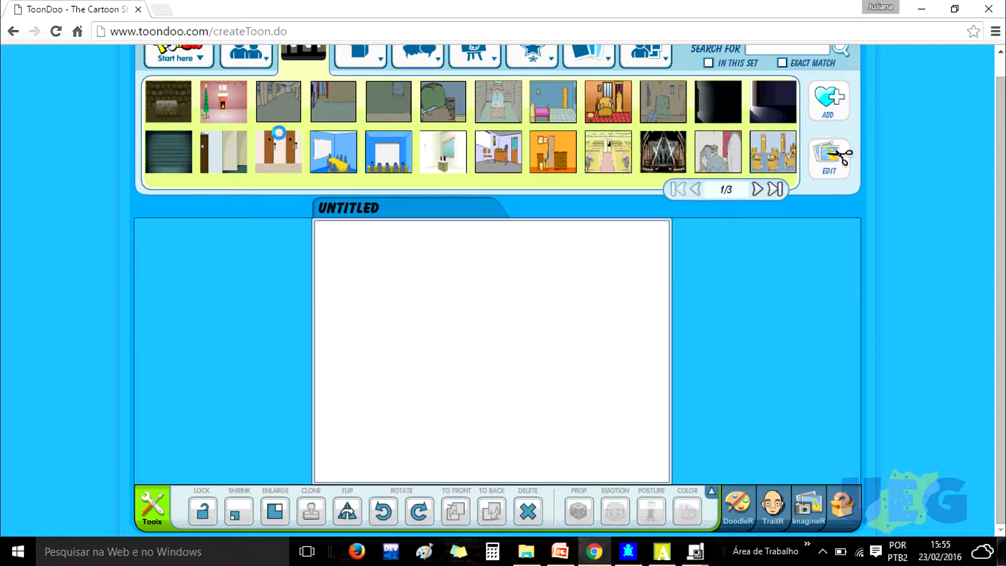
pyautogui.moveTo(278, 152); pyautogui.dragTo(407, 310)
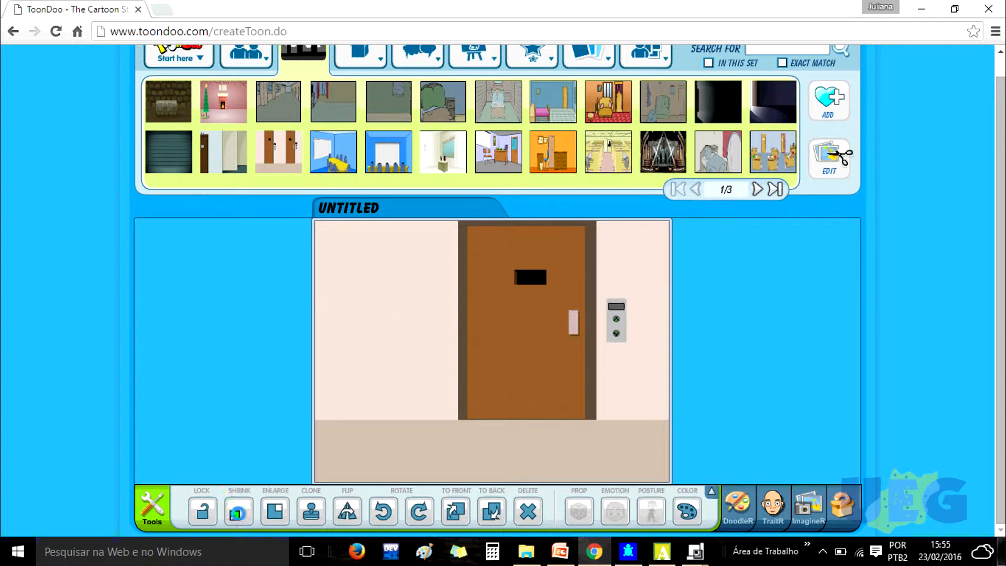
pyautogui.click(237, 512)
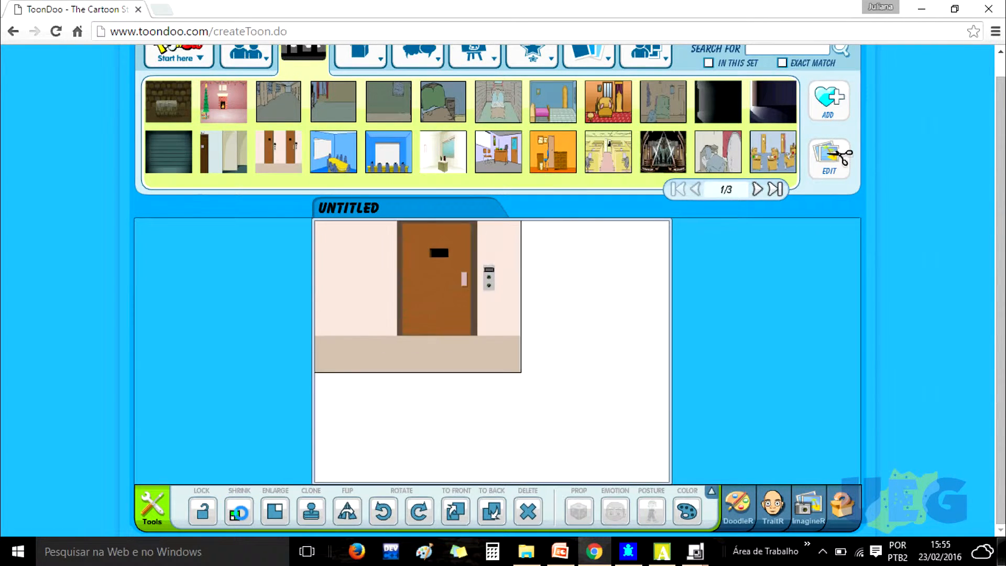
pyautogui.click(276, 510)
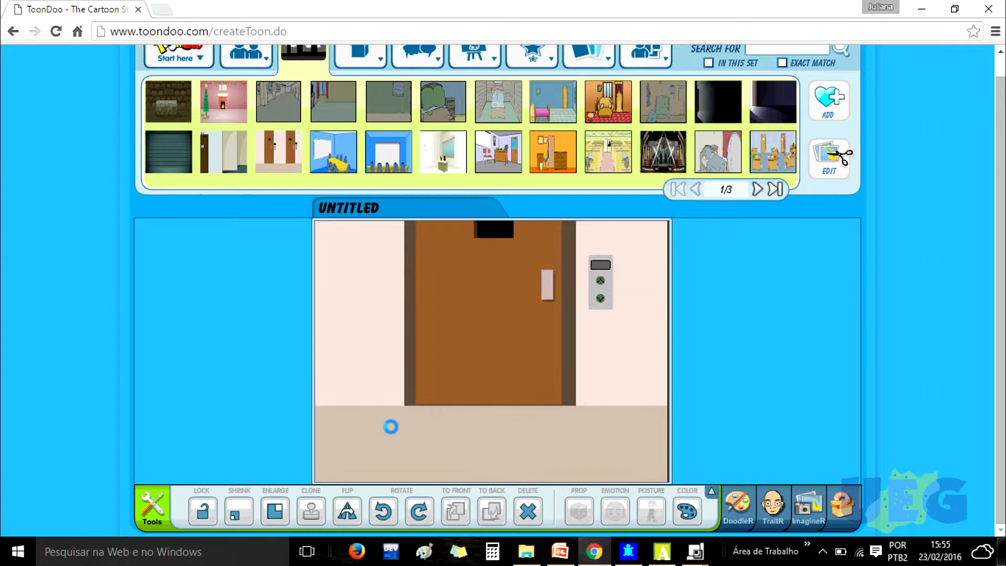
pyautogui.click(248, 507)
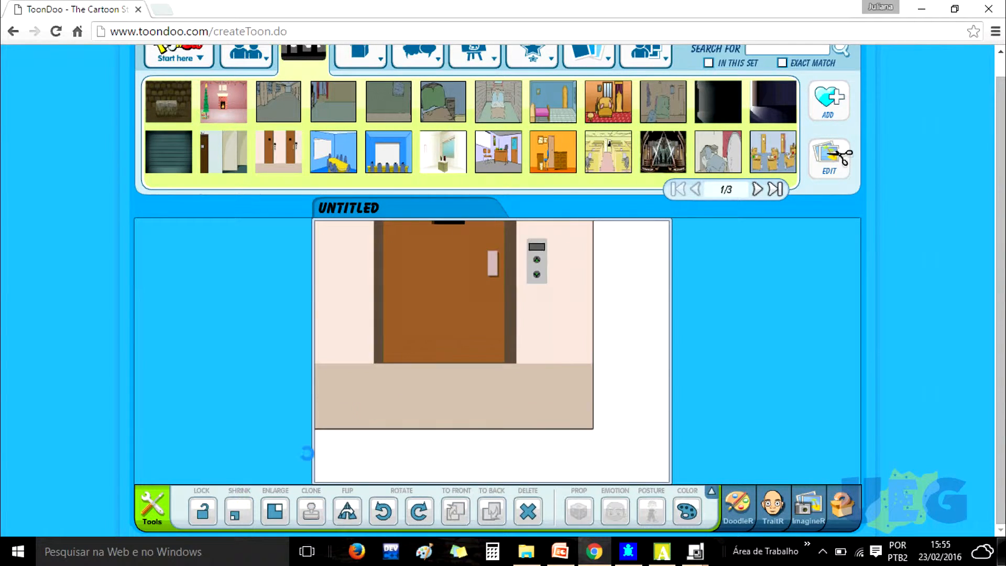
pyautogui.moveTo(389, 460); pyautogui.dragTo(404, 474)
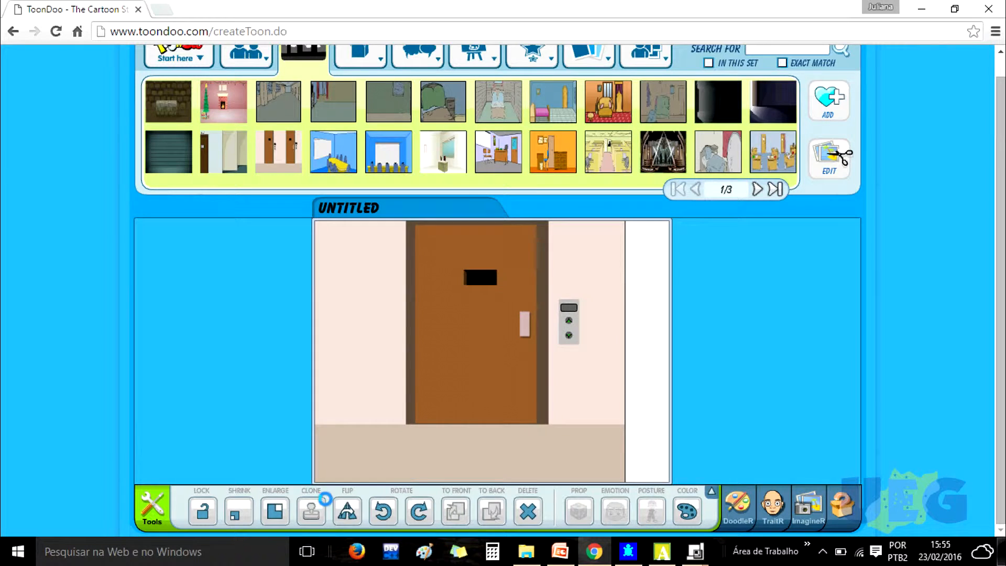
pyautogui.click(274, 509)
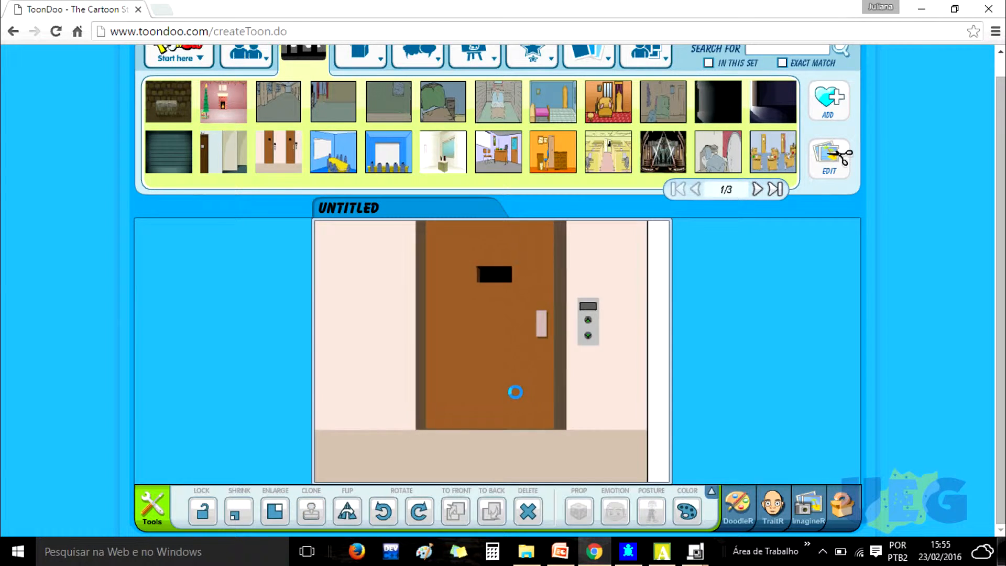
pyautogui.moveTo(515, 392); pyautogui.dragTo(535, 399)
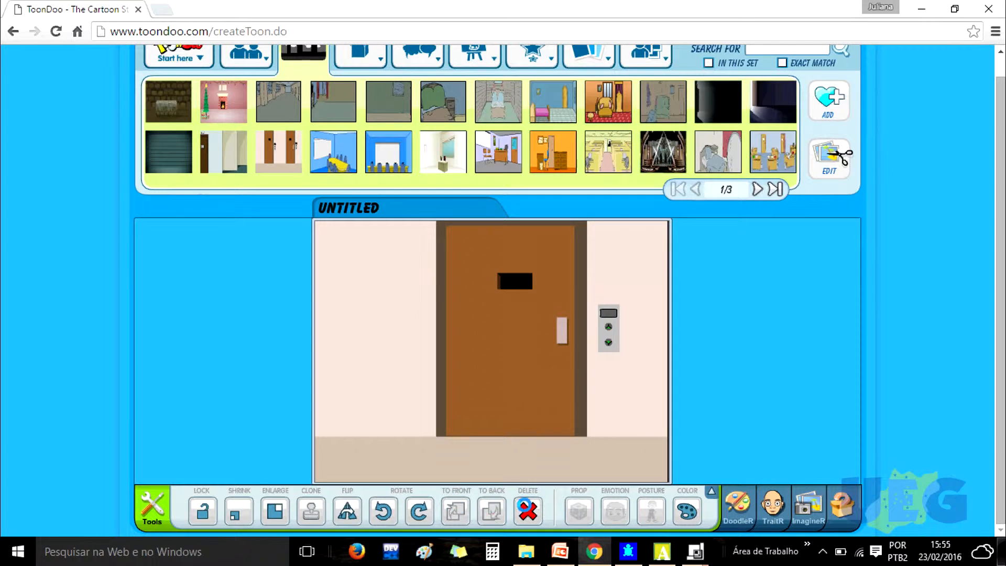
pyautogui.click(518, 502)
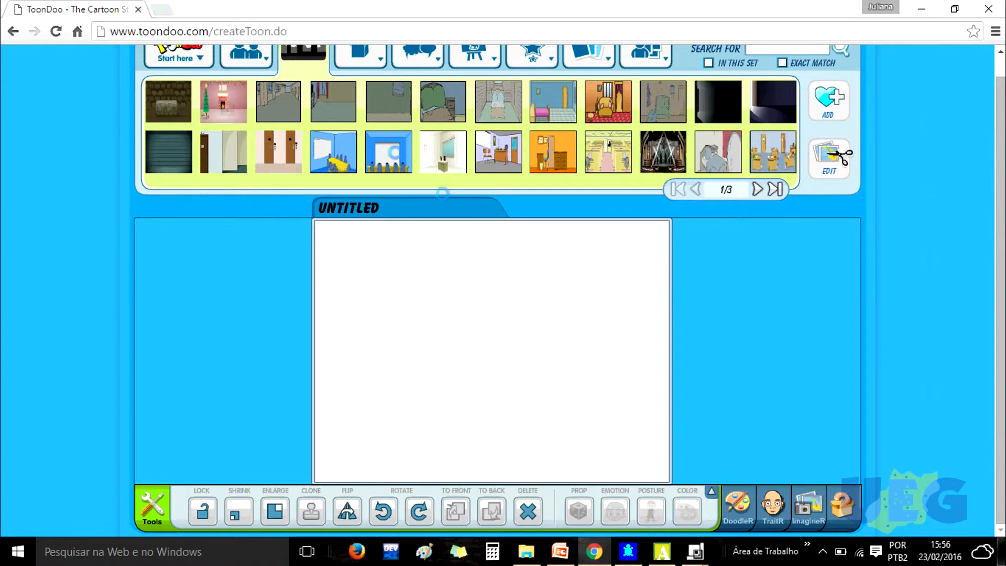
# - Place the Christmas living-room background with the tree and fireplace into the panel
pyautogui.moveTo(240, 93); pyautogui.dragTo(438, 292)
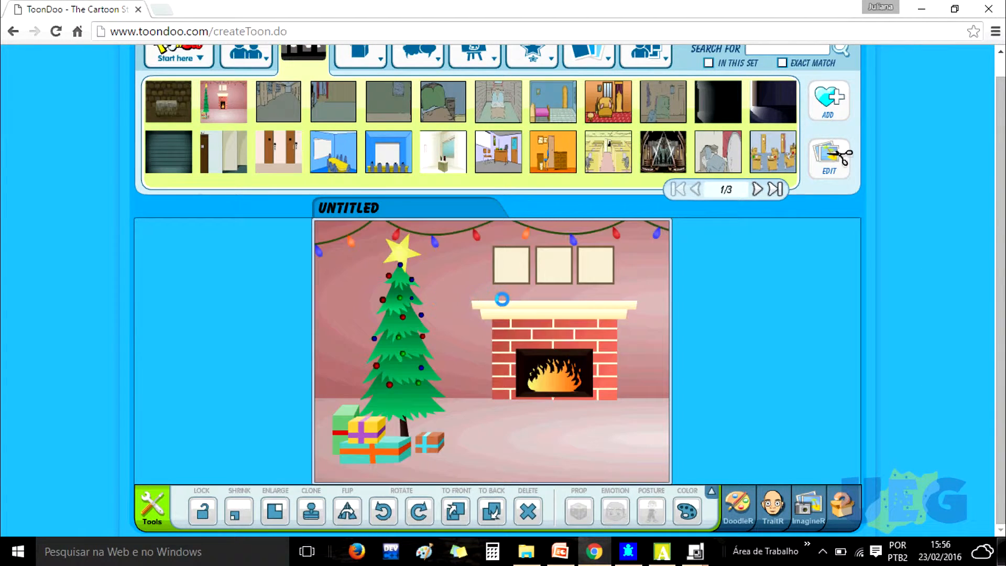
pyautogui.scroll(1, 435, 242)
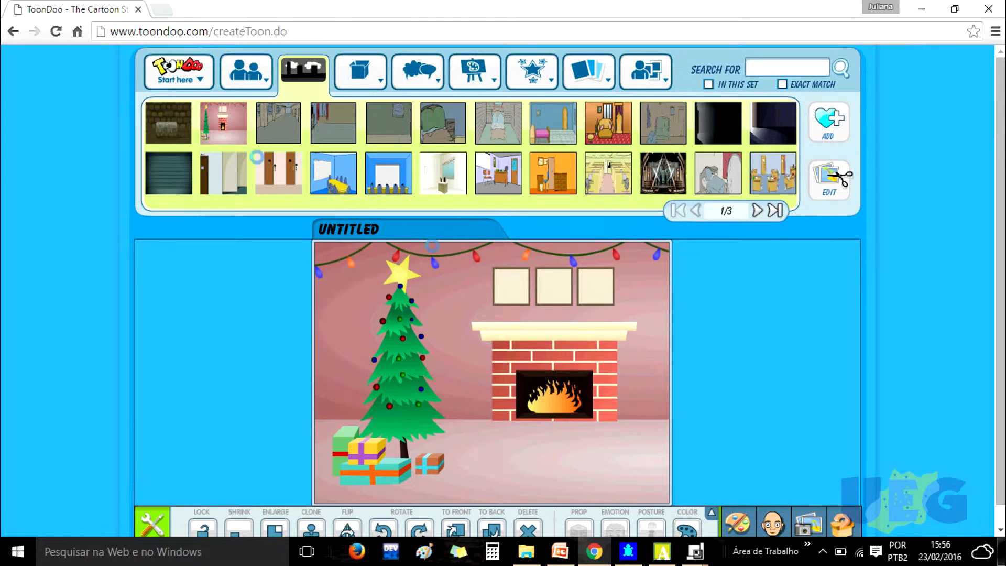
# - Add the girl lying down with a laptop from the Women characters into the scene
pyautogui.click(262, 73)
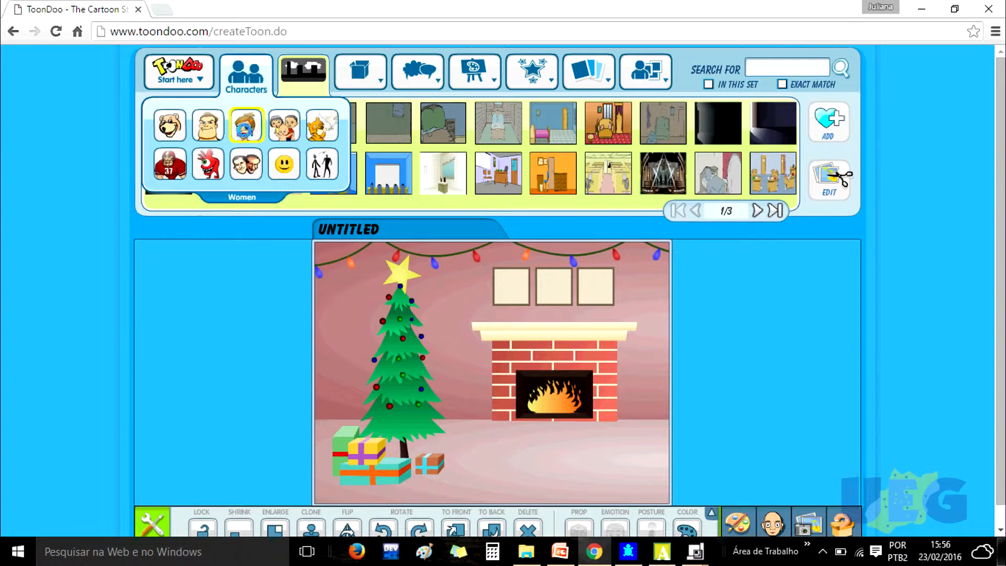
pyautogui.moveTo(529, 76)
pyautogui.moveTo(488, 77)
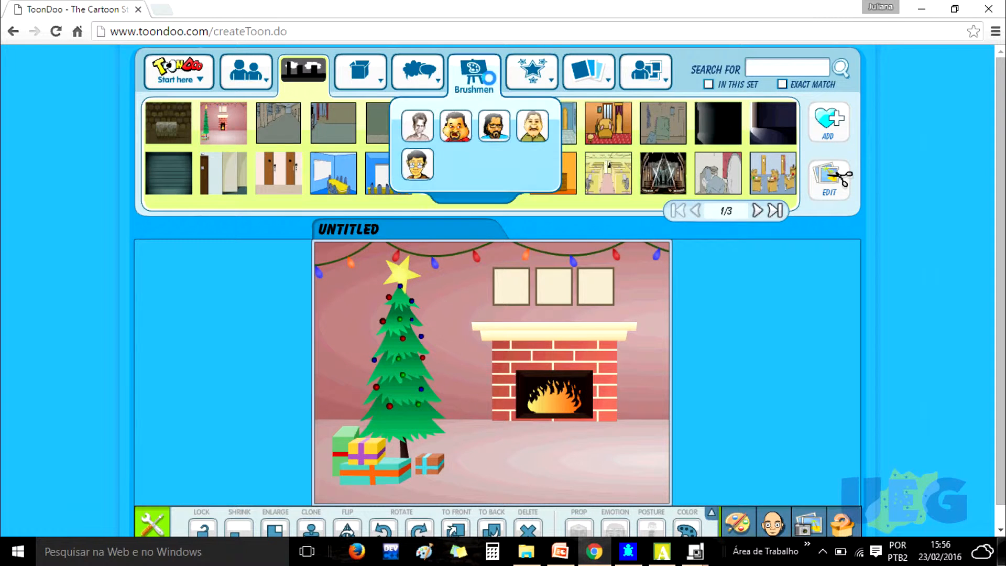
pyautogui.moveTo(246, 73)
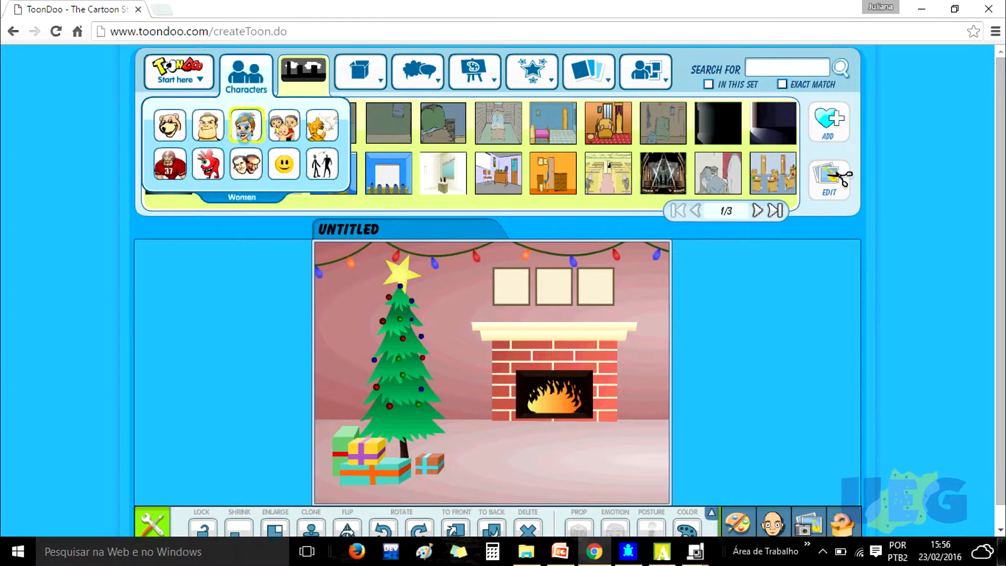
pyautogui.click(244, 122)
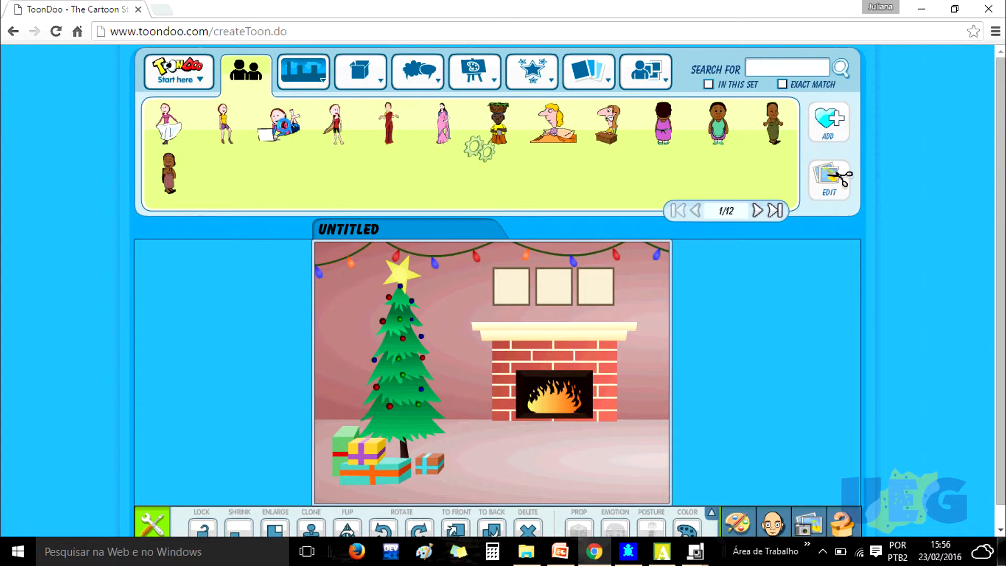
pyautogui.moveTo(287, 130); pyautogui.dragTo(545, 430)
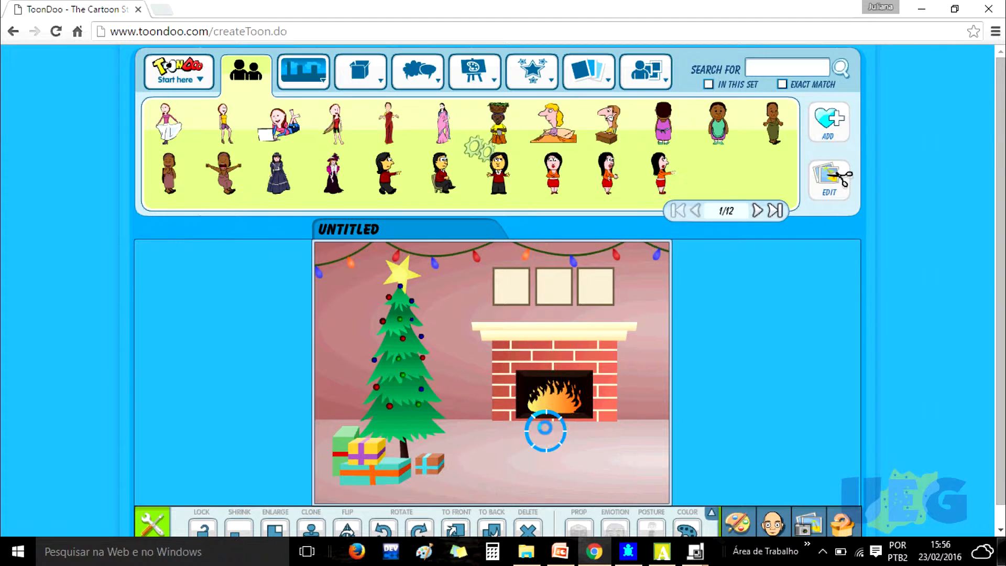
pyautogui.moveTo(1001, 283); pyautogui.dragTo(999, 352)
# - Shrink the girl five steps and move her to the lower right corner of the floor
pyautogui.click(234, 514)
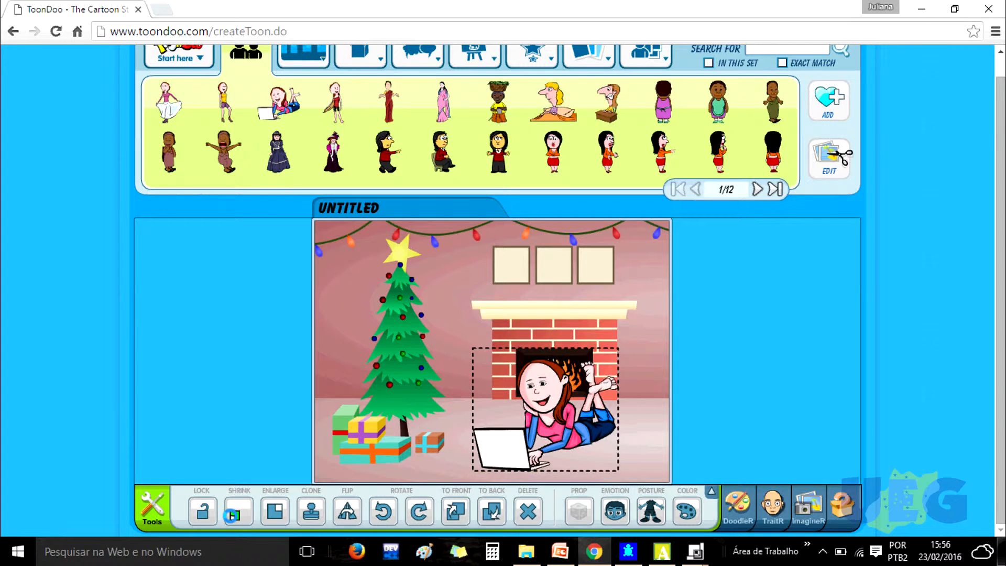
pyautogui.click(234, 514)
pyautogui.click(233, 515)
pyautogui.click(233, 515)
pyautogui.click(233, 515)
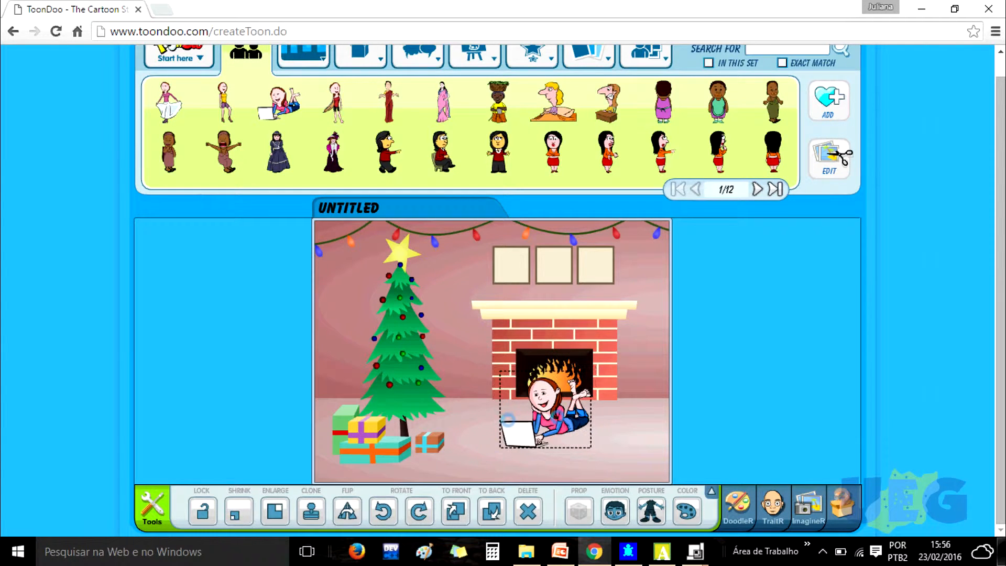
pyautogui.moveTo(574, 413); pyautogui.dragTo(602, 425)
pyautogui.moveTo(546, 397); pyautogui.dragTo(584, 417)
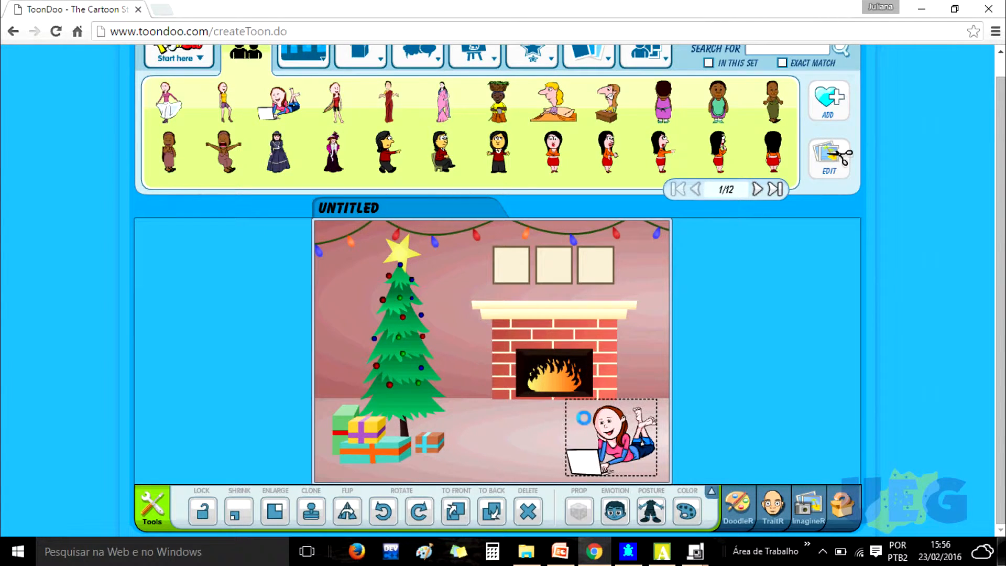
pyautogui.scroll(1, 524, 142)
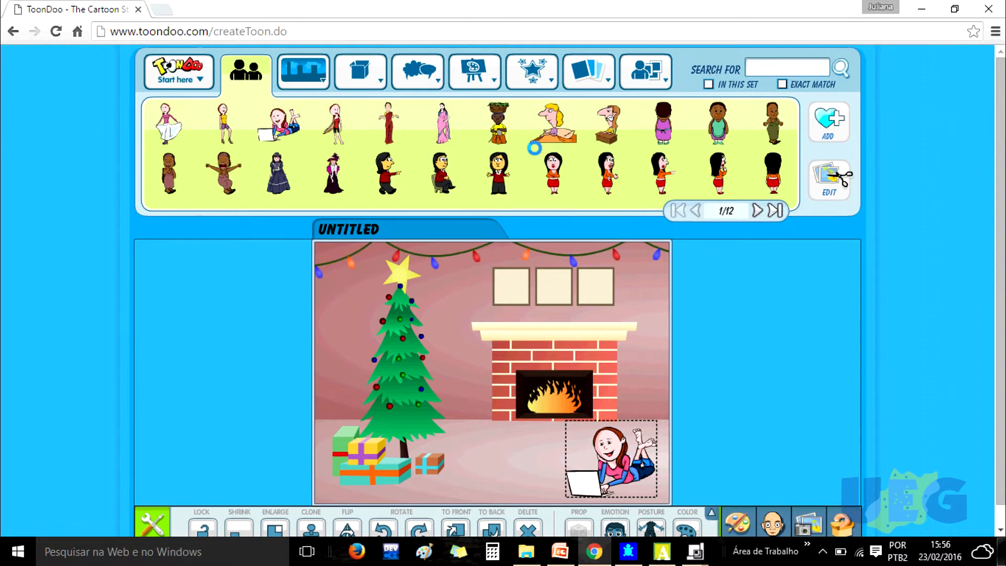
# - Add a rectangular speech bubble from the English 2 texts and write "OLÁ..." in it
pyautogui.moveTo(455, 77)
pyautogui.moveTo(418, 76)
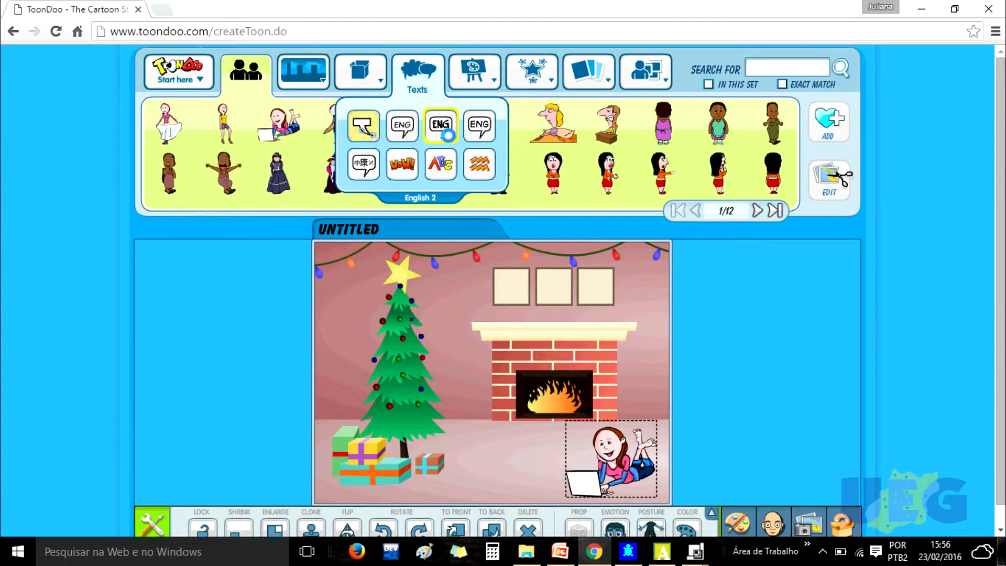
pyautogui.click(448, 135)
pyautogui.moveTo(421, 79)
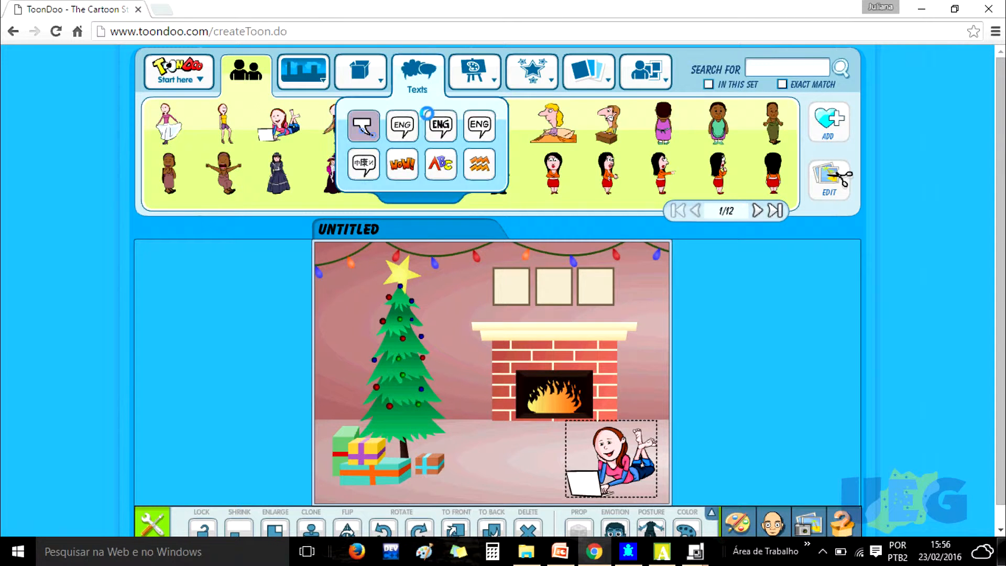
pyautogui.click(438, 130)
pyautogui.click(470, 331)
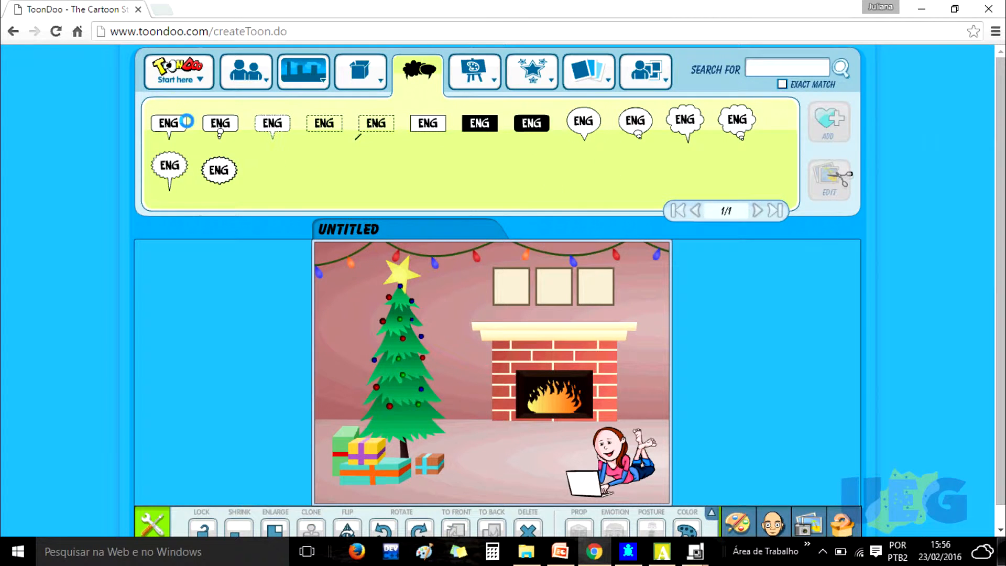
pyautogui.moveTo(181, 129); pyautogui.dragTo(519, 341)
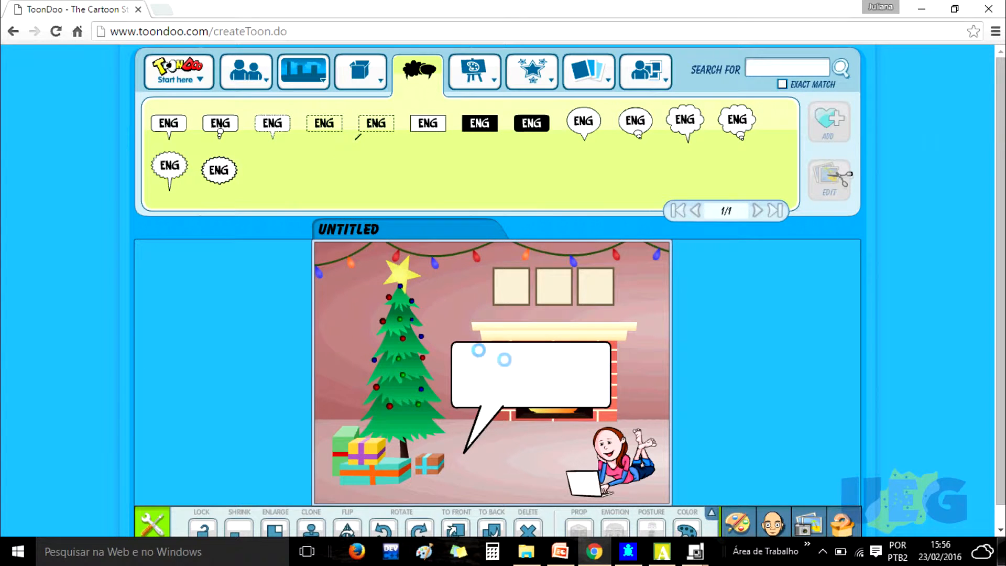
pyautogui.write('O')
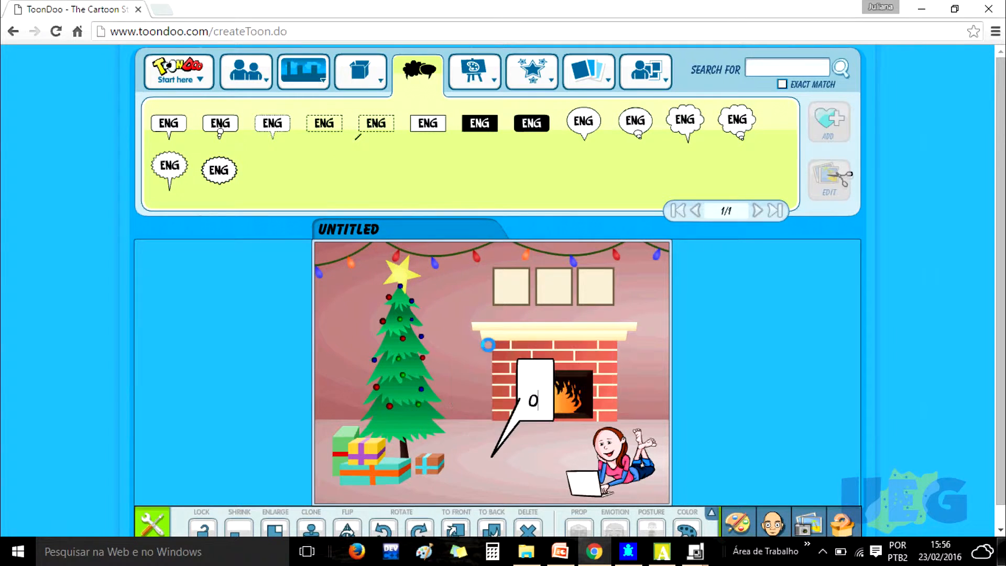
pyautogui.write('LÁ...')
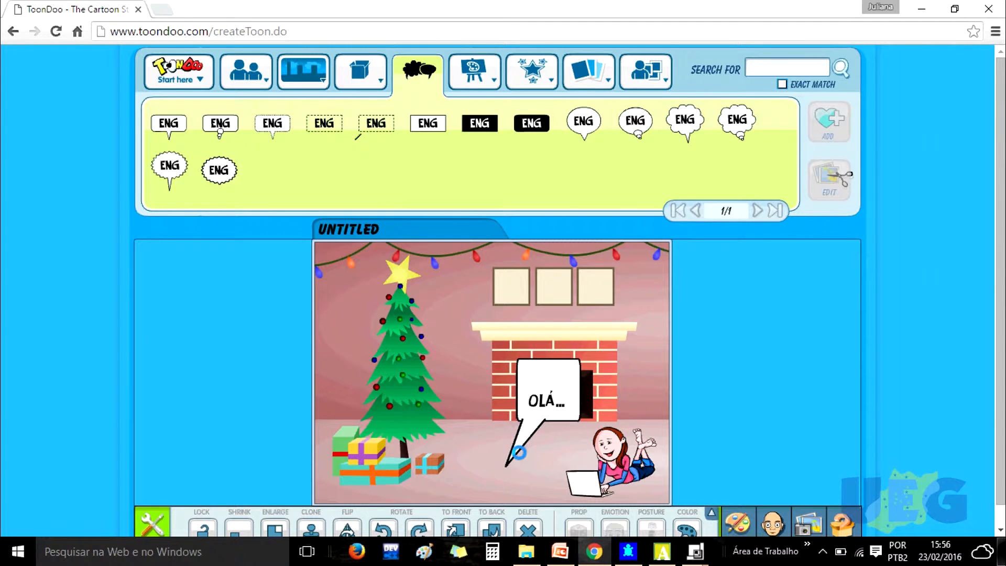
# - Point the bubble's tail at the girl and shift the bubble slightly left above her
pyautogui.moveTo(508, 462); pyautogui.dragTo(586, 440)
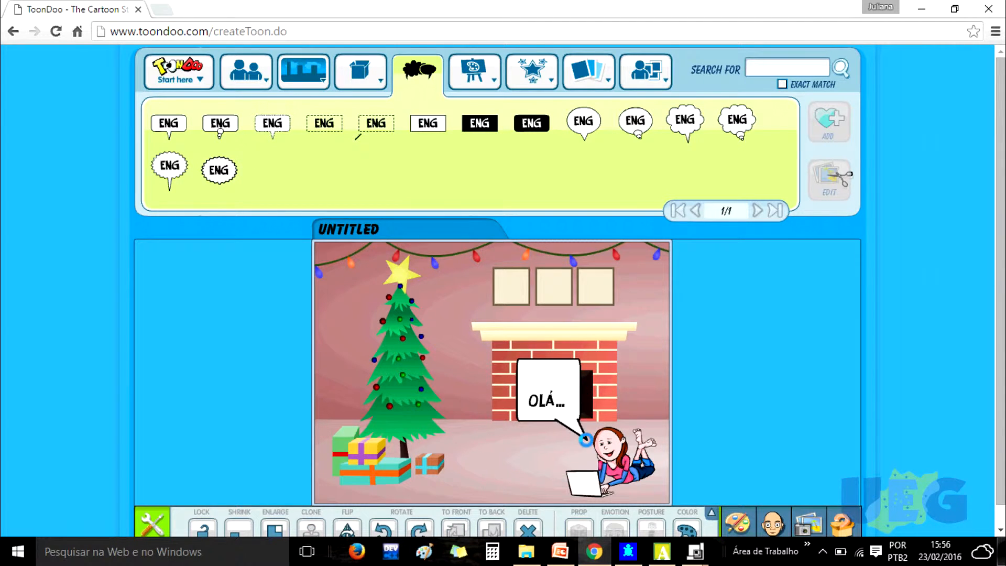
pyautogui.moveTo(542, 381); pyautogui.dragTo(511, 376)
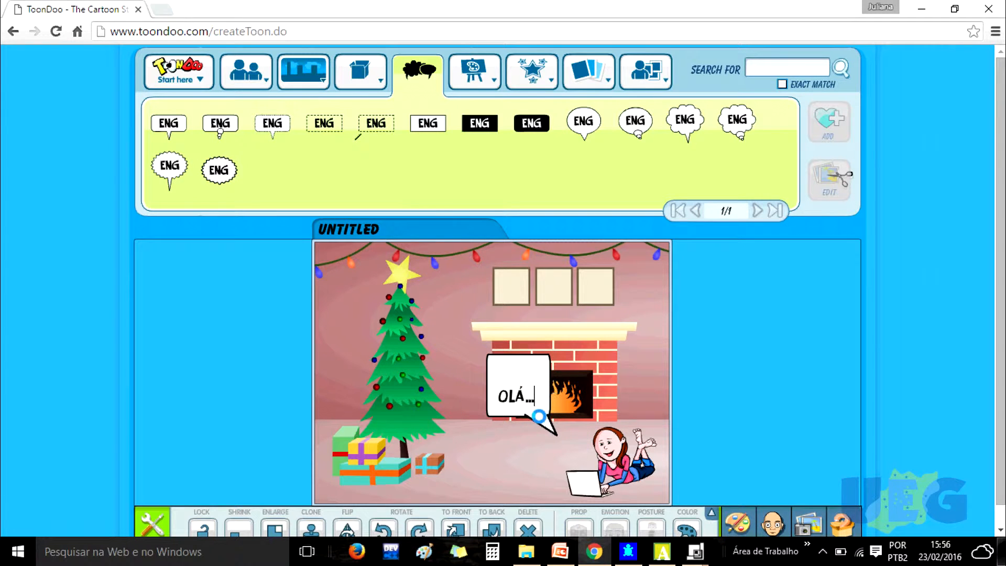
pyautogui.moveTo(587, 436); pyautogui.dragTo(585, 441)
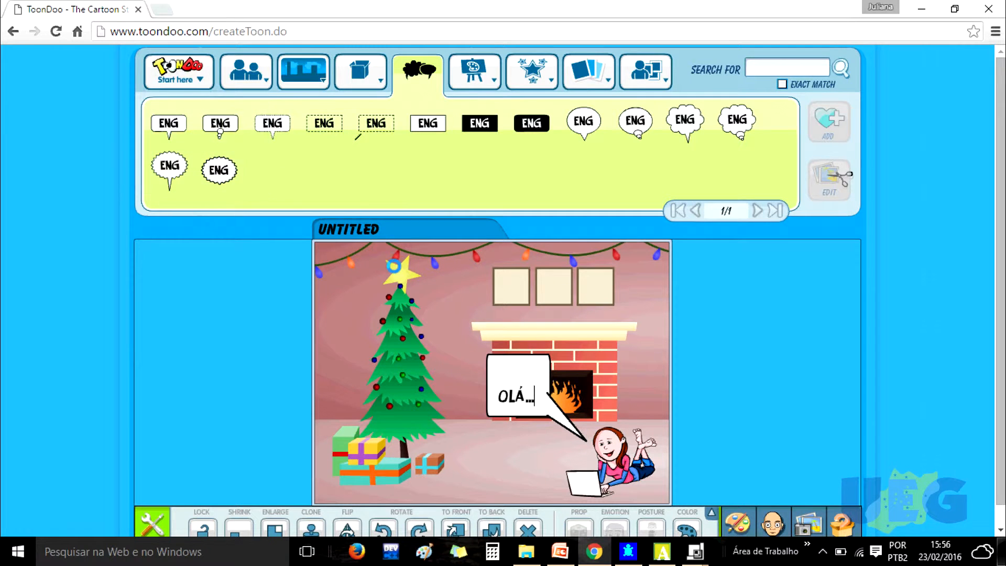
# - Publish the toon with title "Teste", description "Teste" and tag "natal", sharing it with the world
pyautogui.moveTo(201, 77)
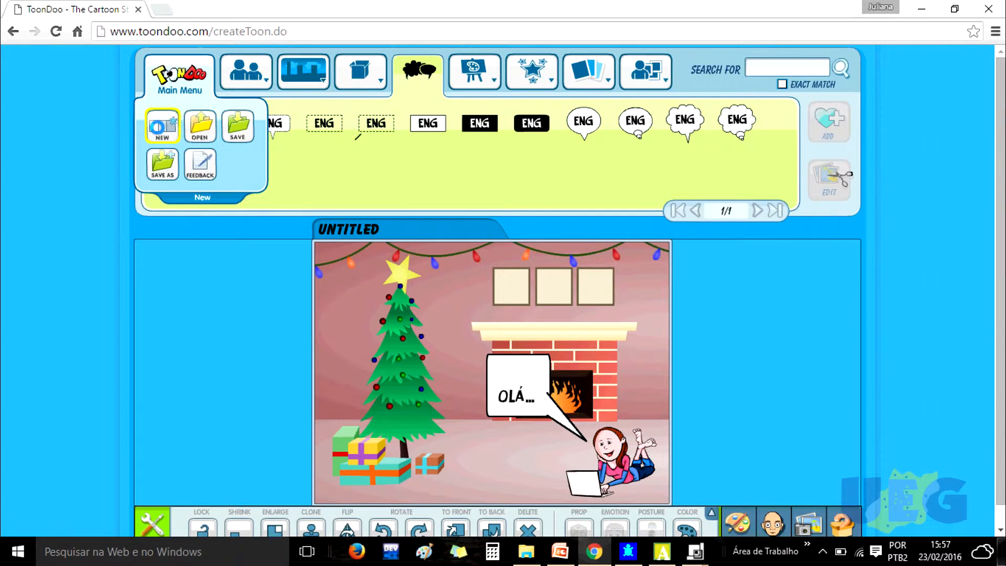
pyautogui.click(162, 164)
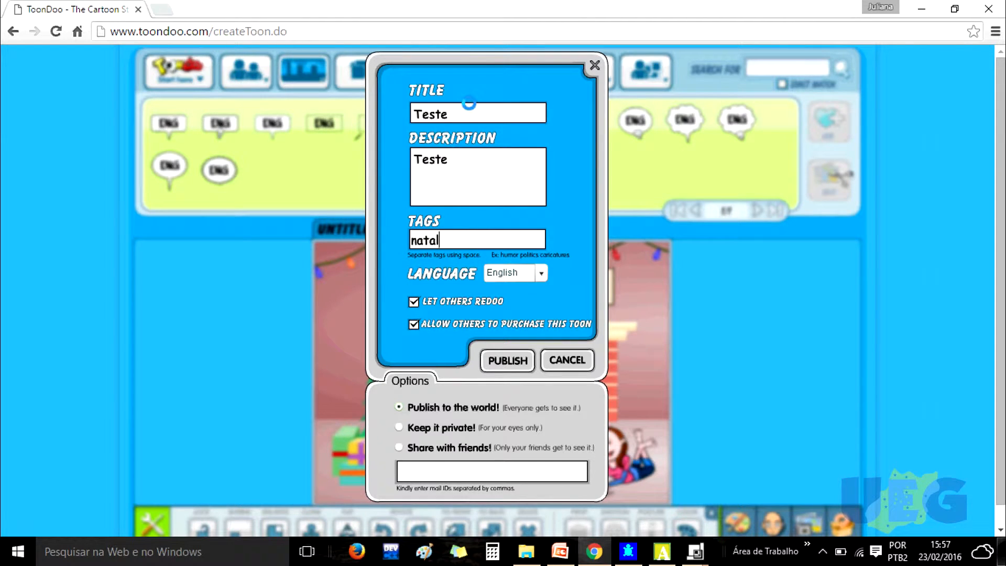
pyautogui.click(466, 163)
pyautogui.click(524, 362)
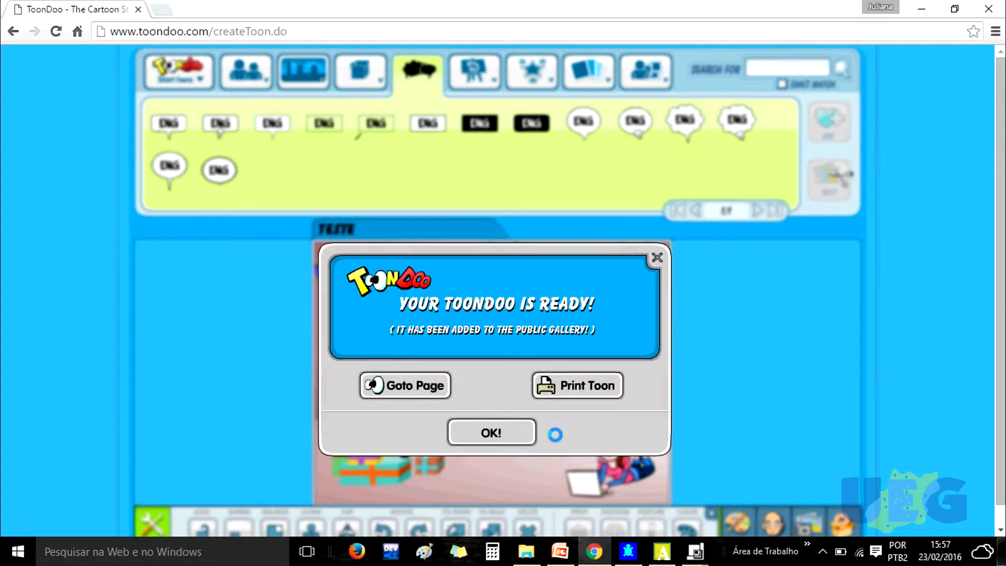
pyautogui.click(477, 433)
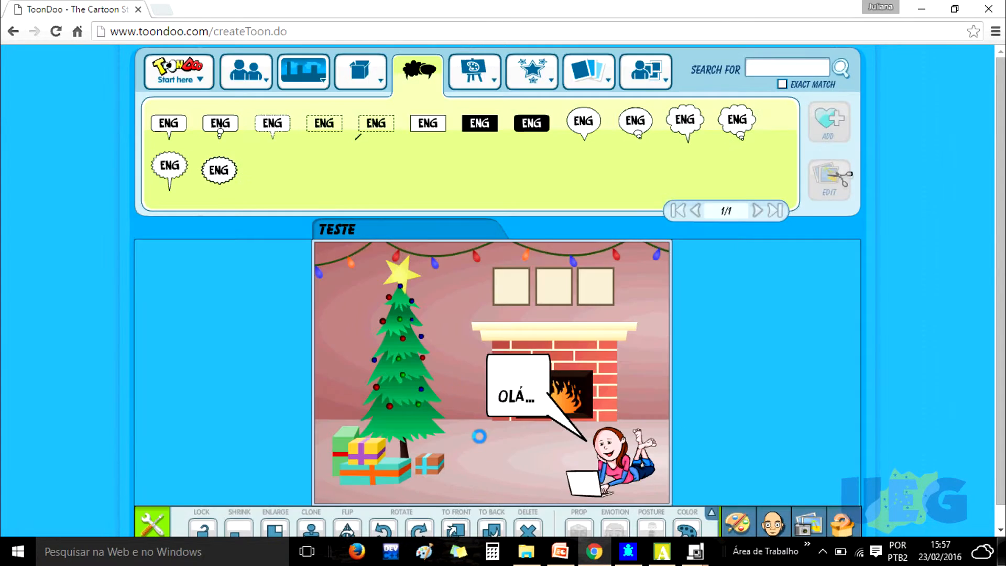
# - Leave the toon maker without saving and go to the toondoo.com home page
pyautogui.moveTo(267, 81)
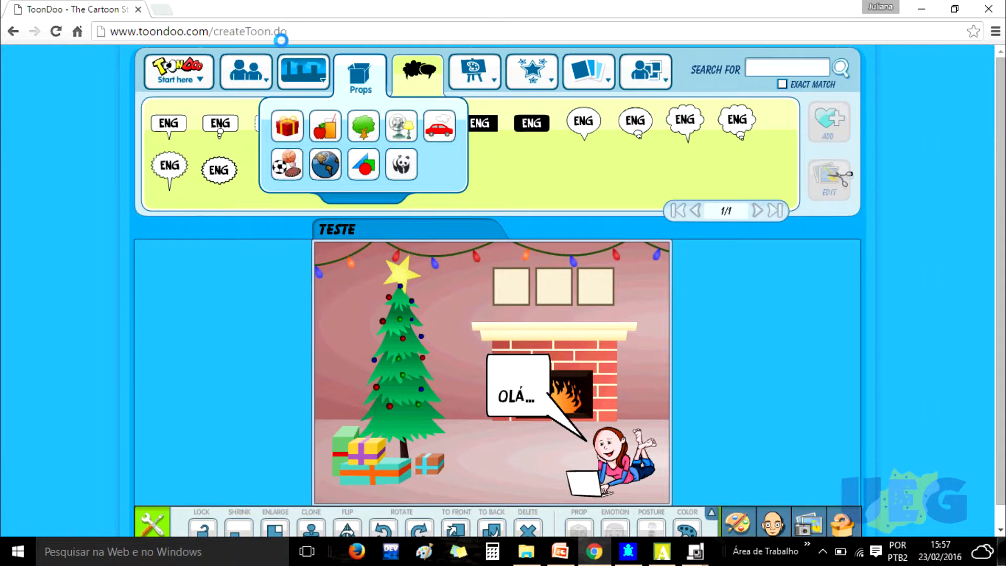
pyautogui.click(306, 35)
pyautogui.moveTo(309, 32); pyautogui.dragTo(210, 31)
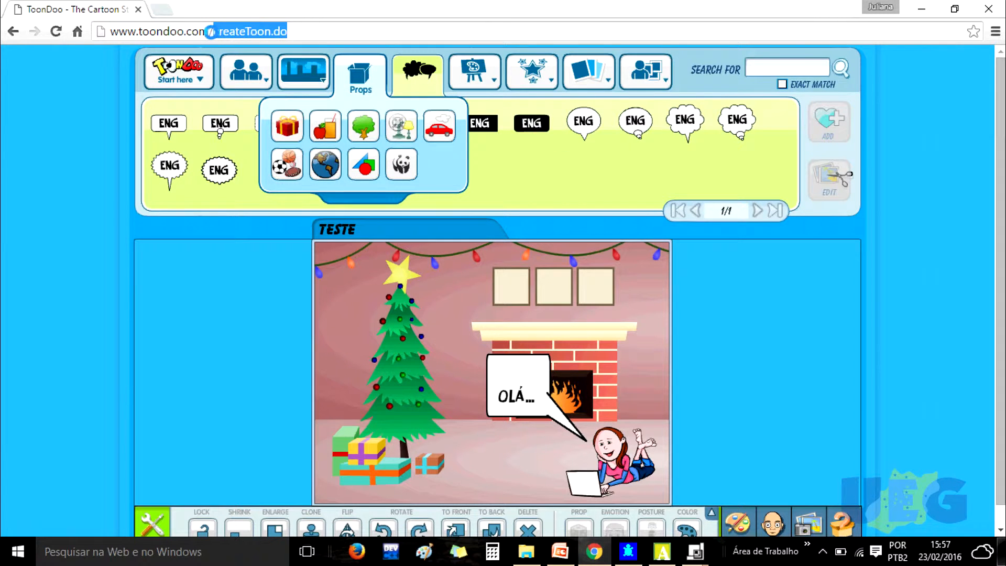
pyautogui.press('BackSpace')
pyautogui.press('Return')
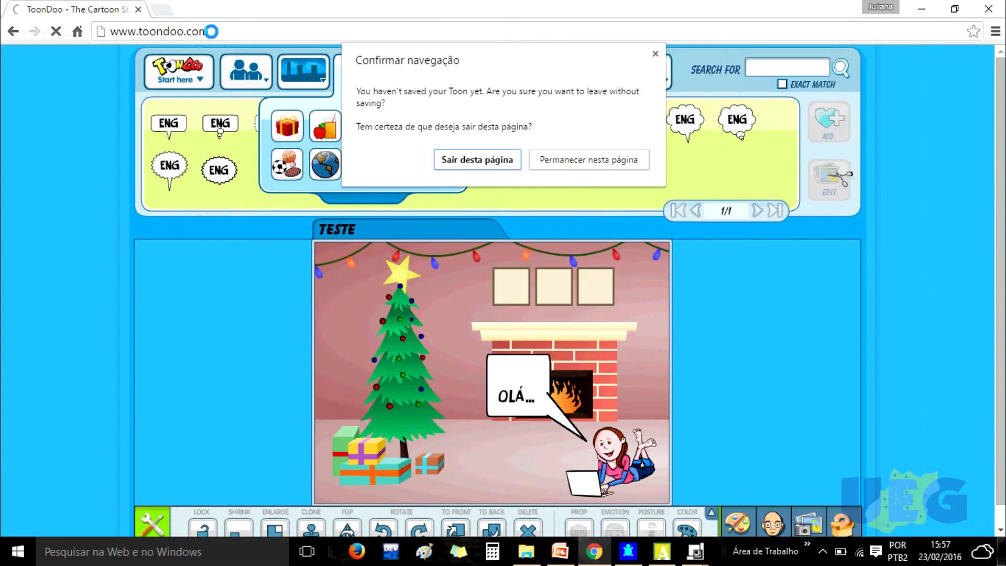
pyautogui.click(454, 157)
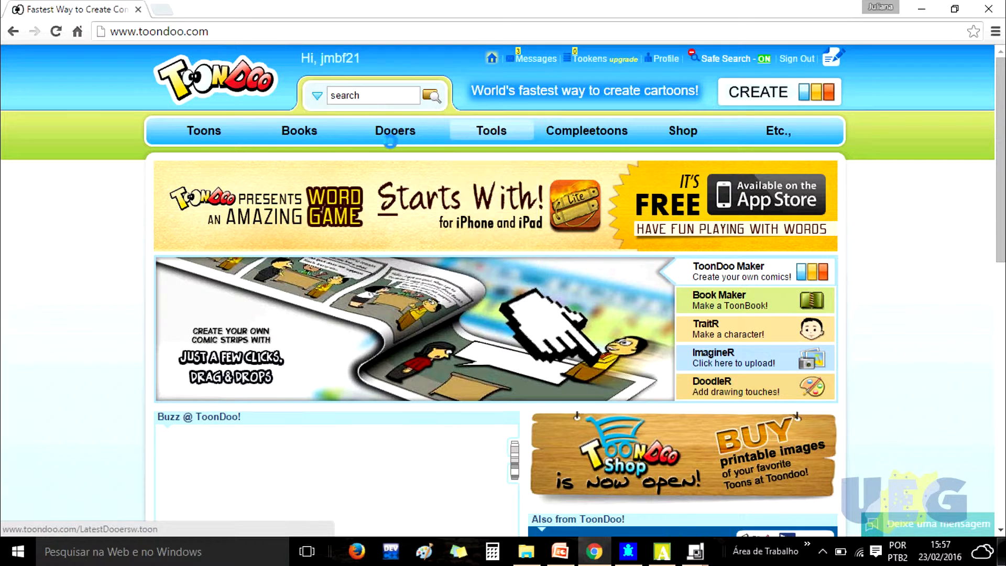
pyautogui.moveTo(291, 126)
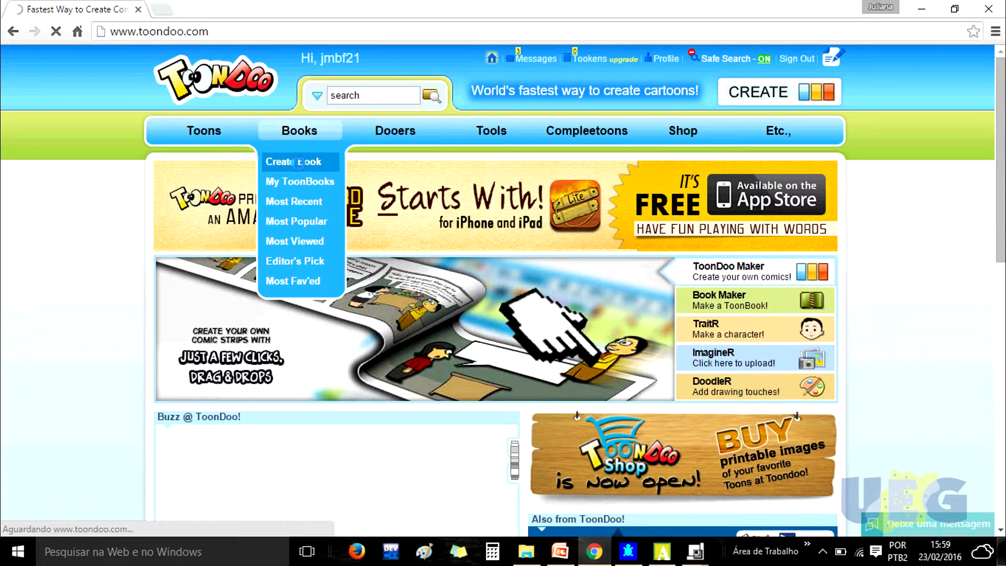
pyautogui.click(298, 162)
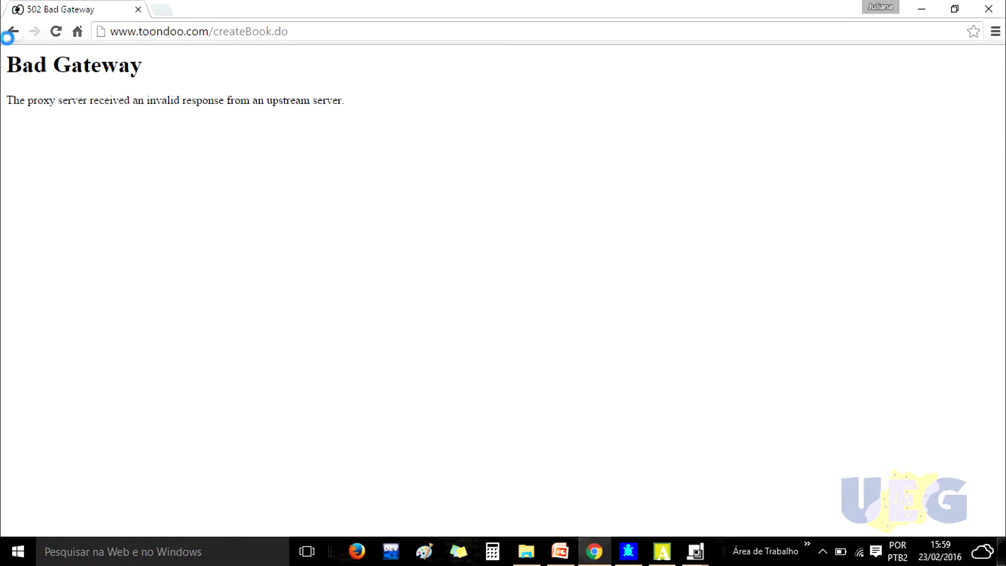
pyautogui.click(13, 30)
# - Open the Book Maker through Create Book in the Books menu
pyautogui.moveTo(299, 130)
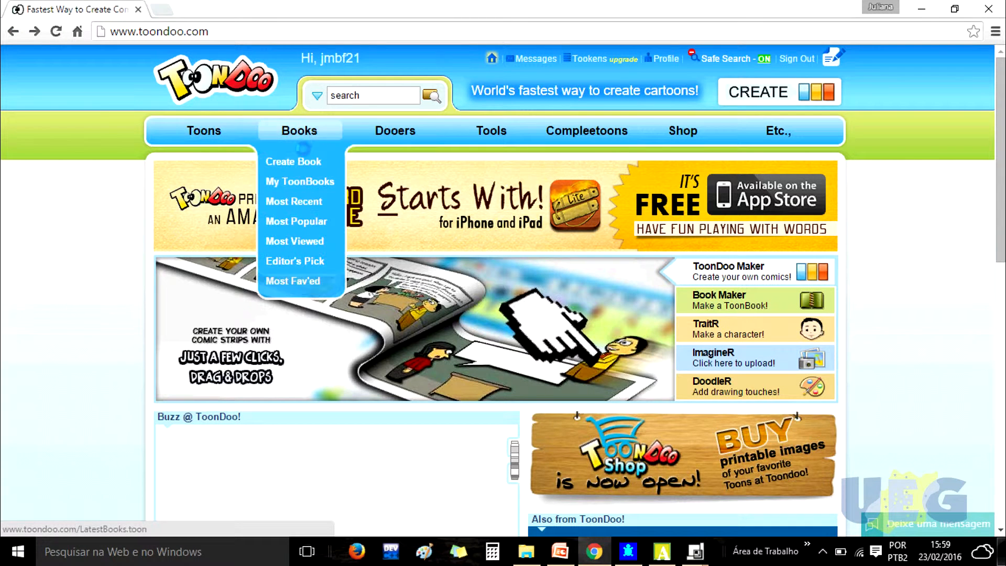
pyautogui.click(291, 162)
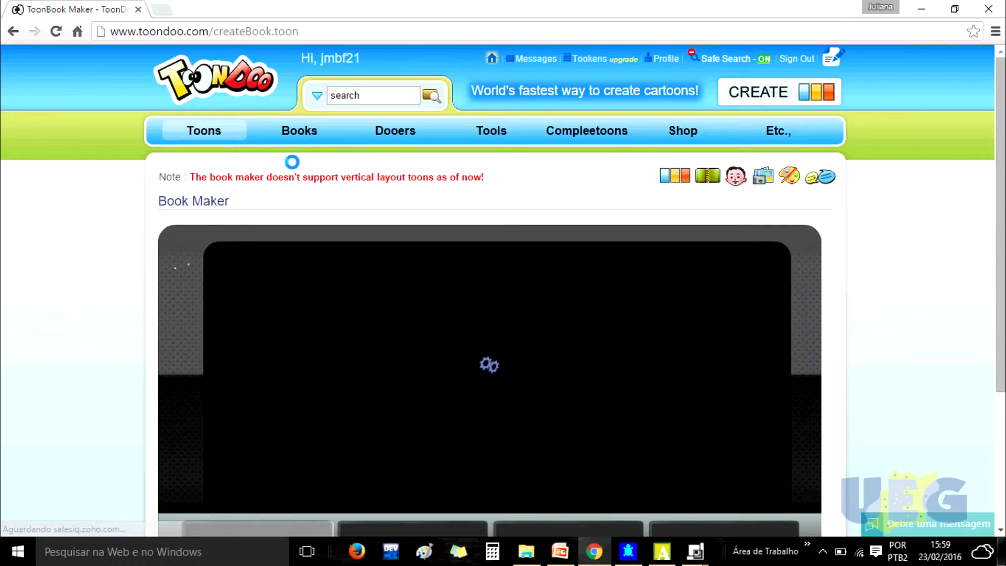
pyautogui.moveTo(1000, 148); pyautogui.dragTo(1001, 232)
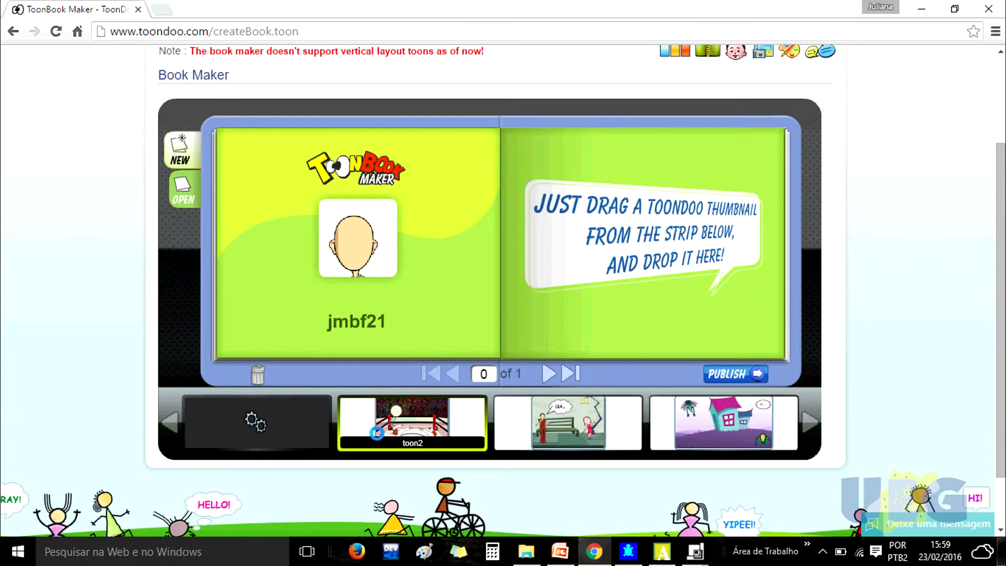
# - Drop the toon2, toon1 and house toons from the thumbnail strip onto the book's pages
pyautogui.moveTo(397, 429); pyautogui.dragTo(439, 270)
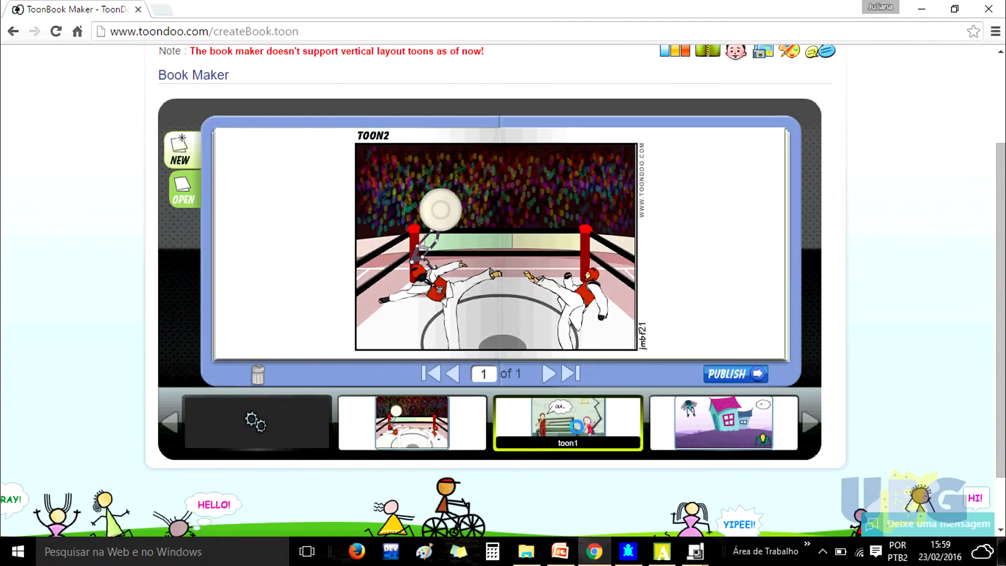
pyautogui.moveTo(572, 431); pyautogui.dragTo(509, 252)
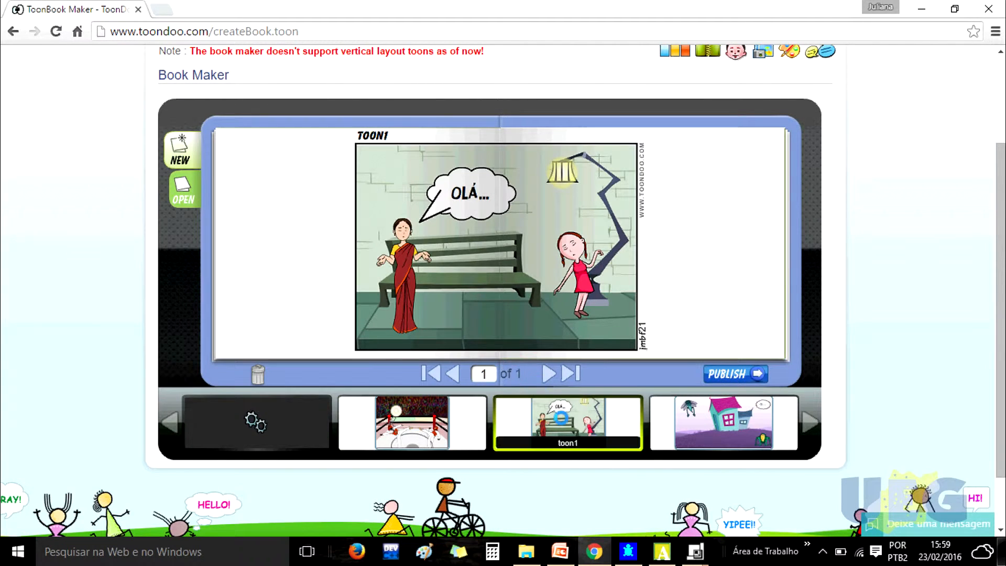
pyautogui.moveTo(723, 422); pyautogui.dragTo(707, 255)
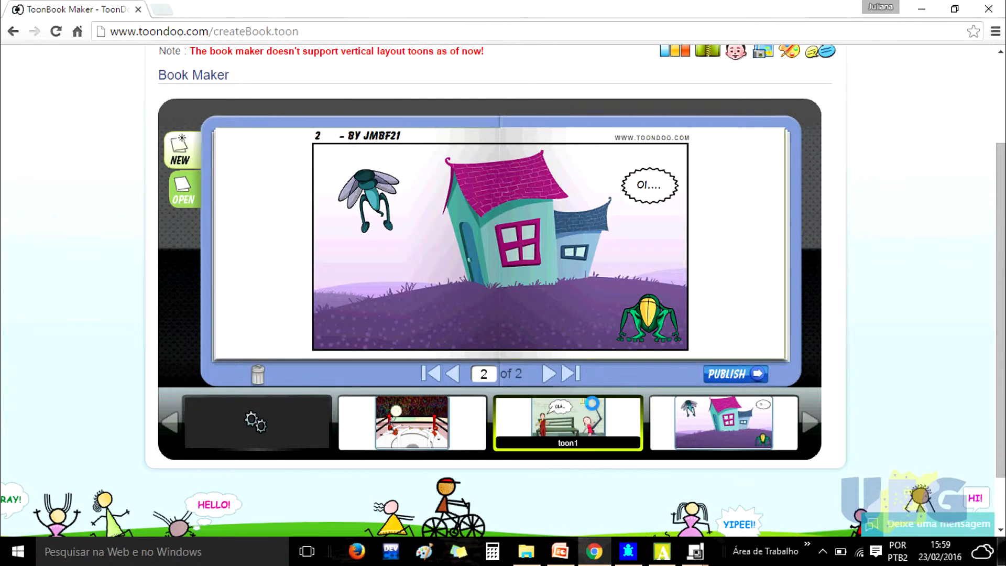
pyautogui.moveTo(548, 417); pyautogui.dragTo(693, 248)
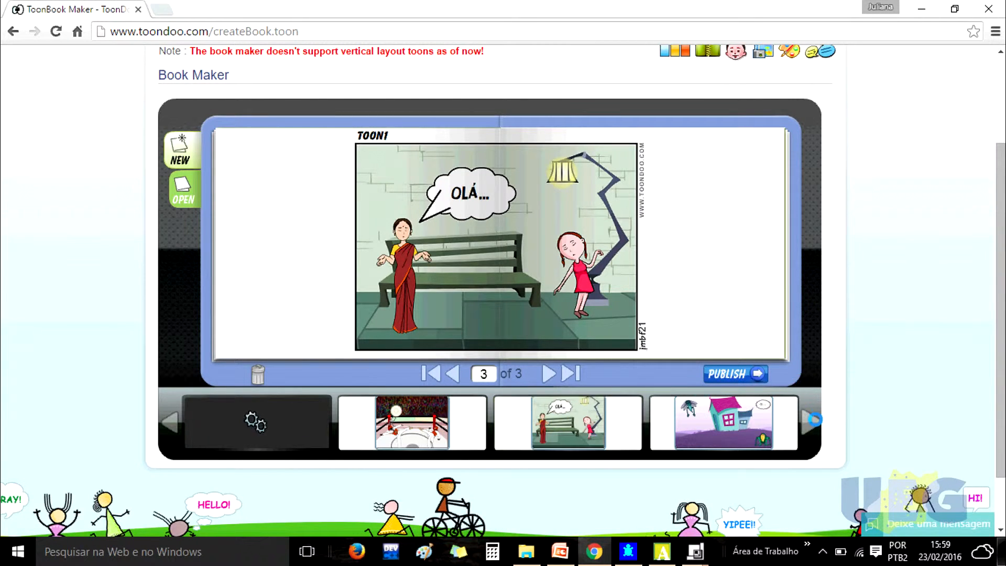
# - Scroll the thumbnail strip and add the two-character toon as the book's fourth page
pyautogui.click(810, 419)
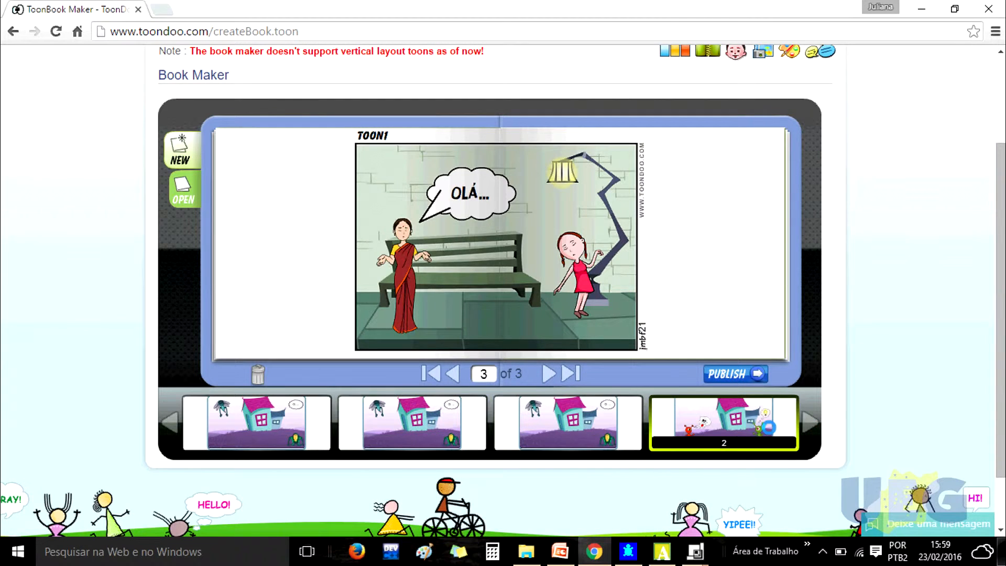
pyautogui.click(810, 421)
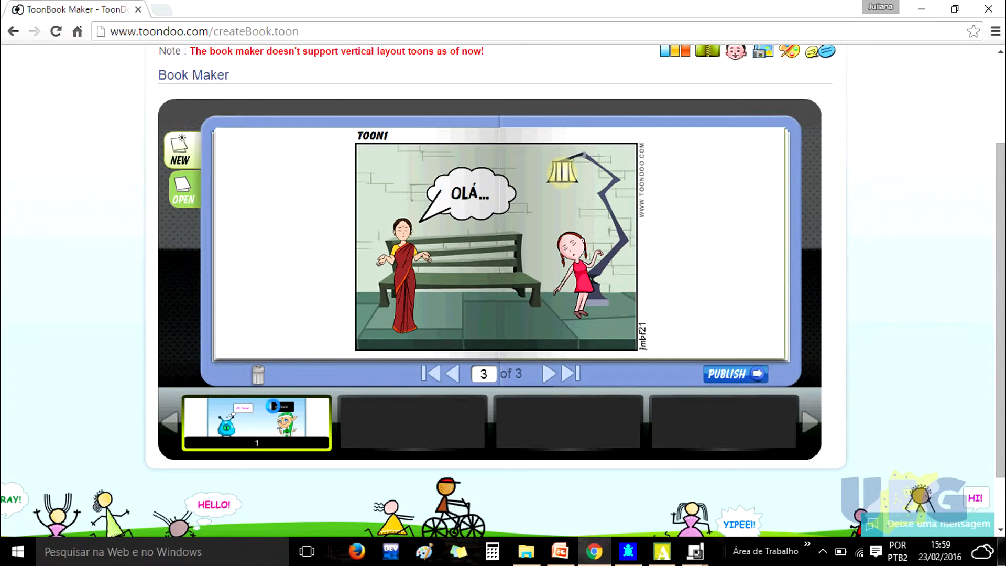
pyautogui.moveTo(272, 406); pyautogui.dragTo(687, 240)
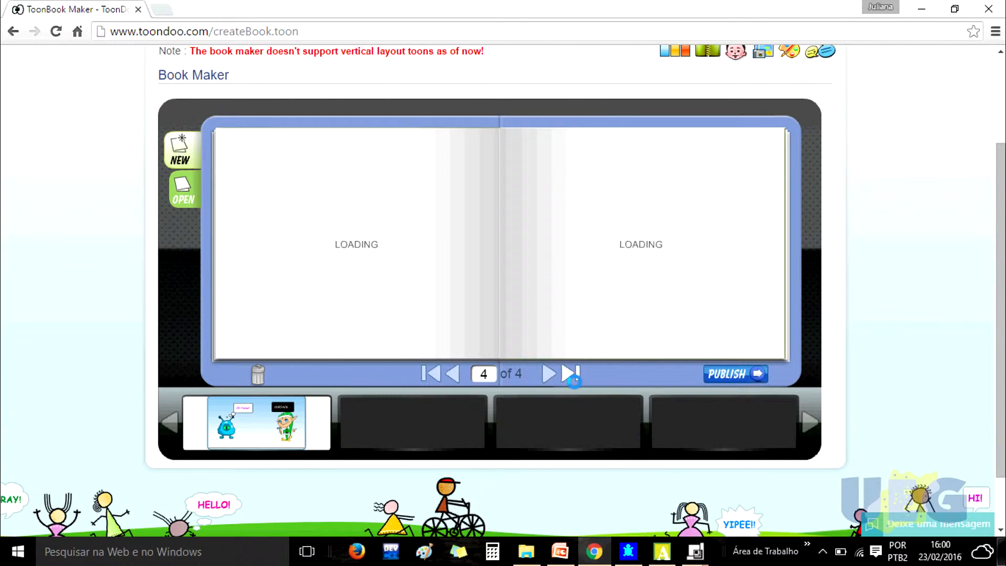
# - Page back through the book to the cover and forward to the first page
pyautogui.click(449, 373)
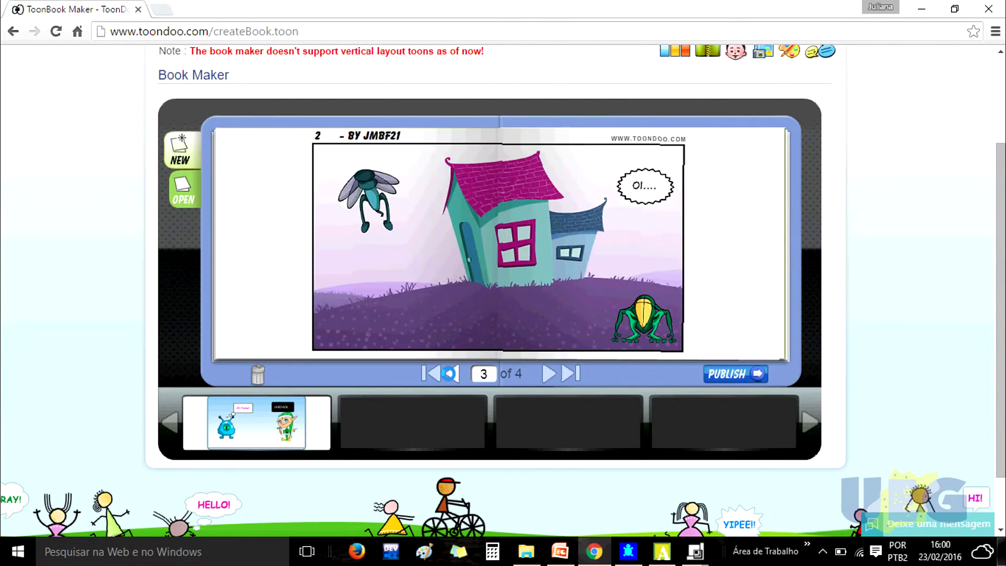
pyautogui.click(449, 374)
pyautogui.click(449, 373)
pyautogui.click(449, 374)
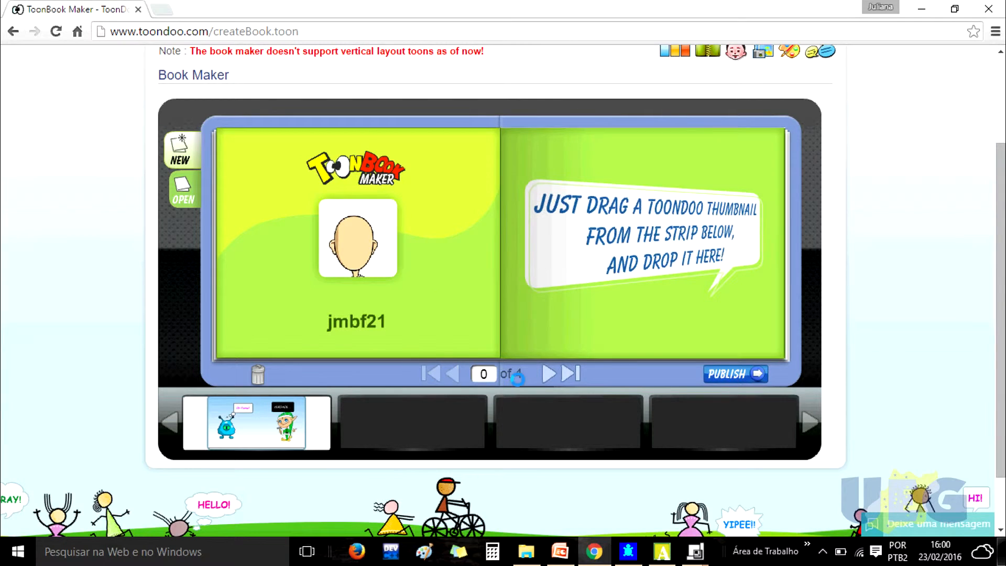
pyautogui.click(548, 374)
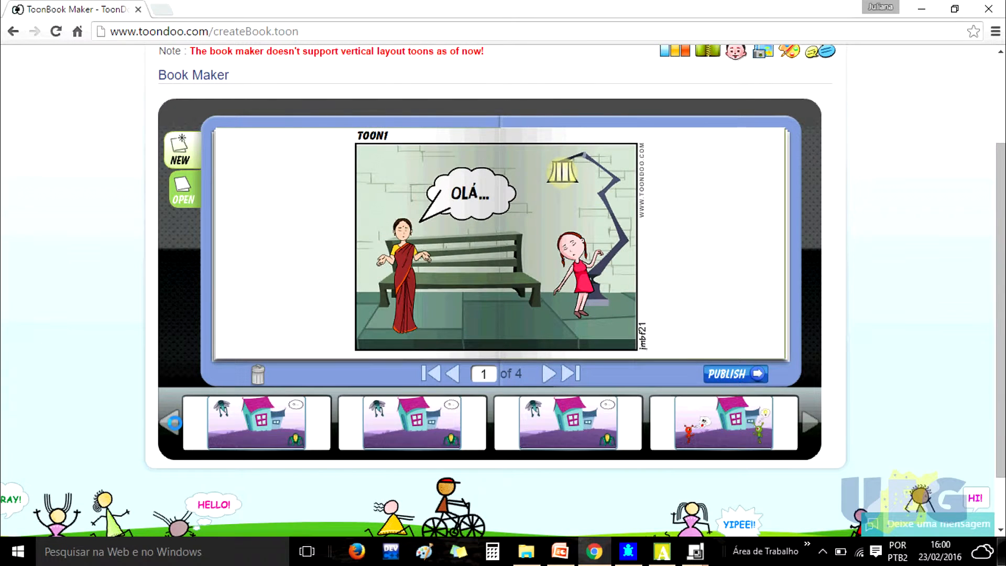
# - Insert the aliens-and-house toon from the strip as the book's second page
pyautogui.click(174, 422)
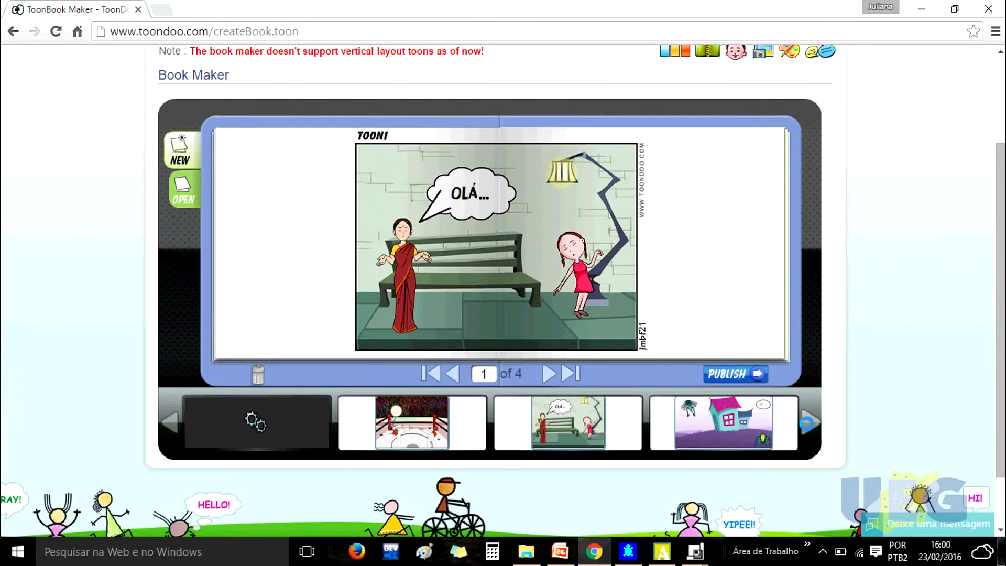
pyautogui.click(805, 420)
pyautogui.moveTo(728, 423); pyautogui.dragTo(586, 332)
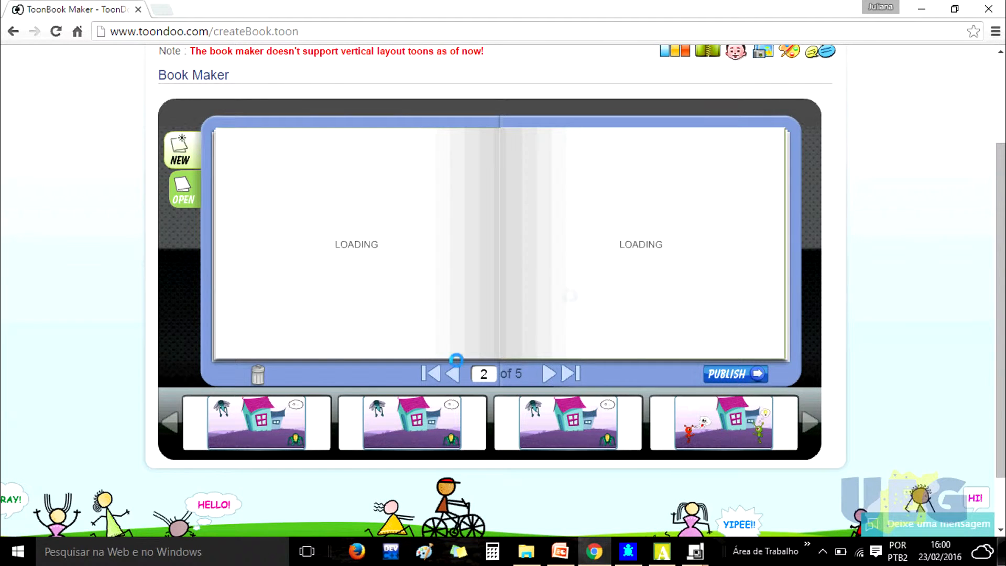
pyautogui.click(549, 375)
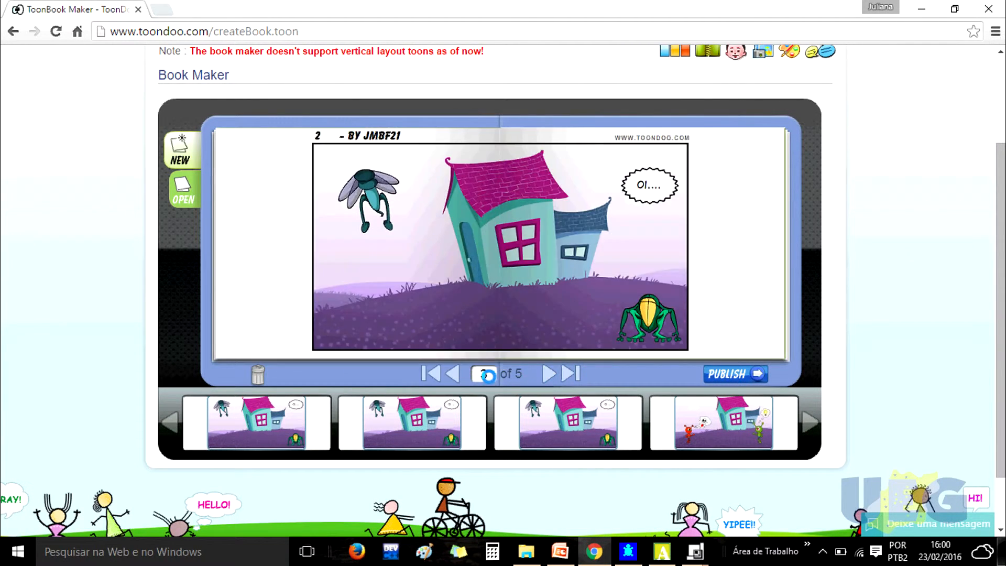
pyautogui.click(455, 374)
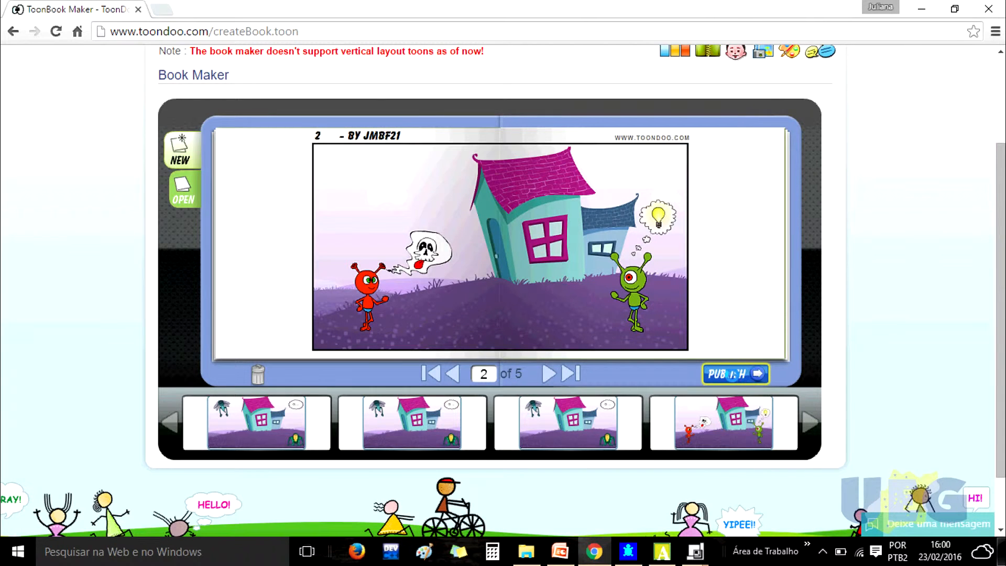
# - Start publishing the book and give it the title TESTE and the description TESTE
pyautogui.click(732, 375)
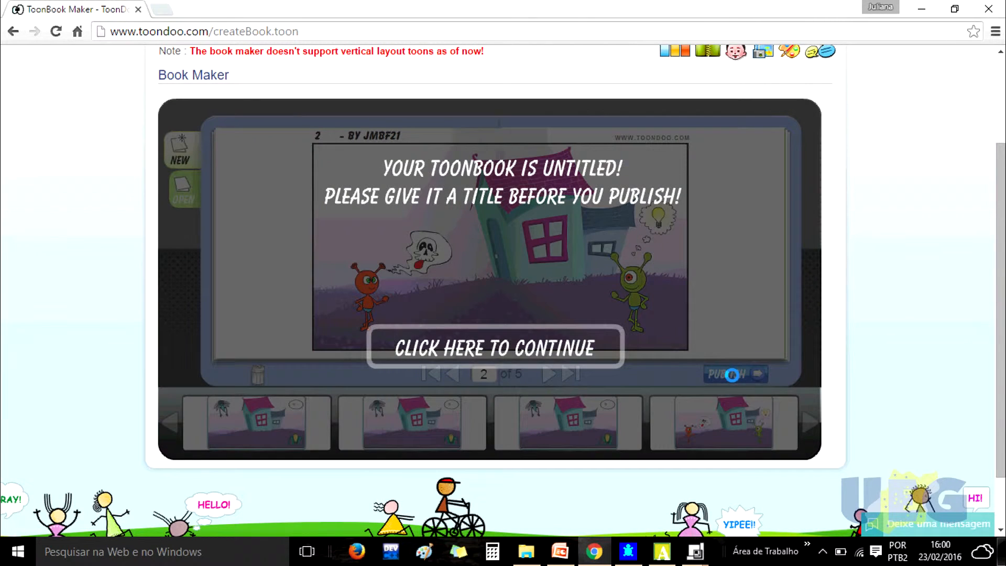
pyautogui.click(524, 346)
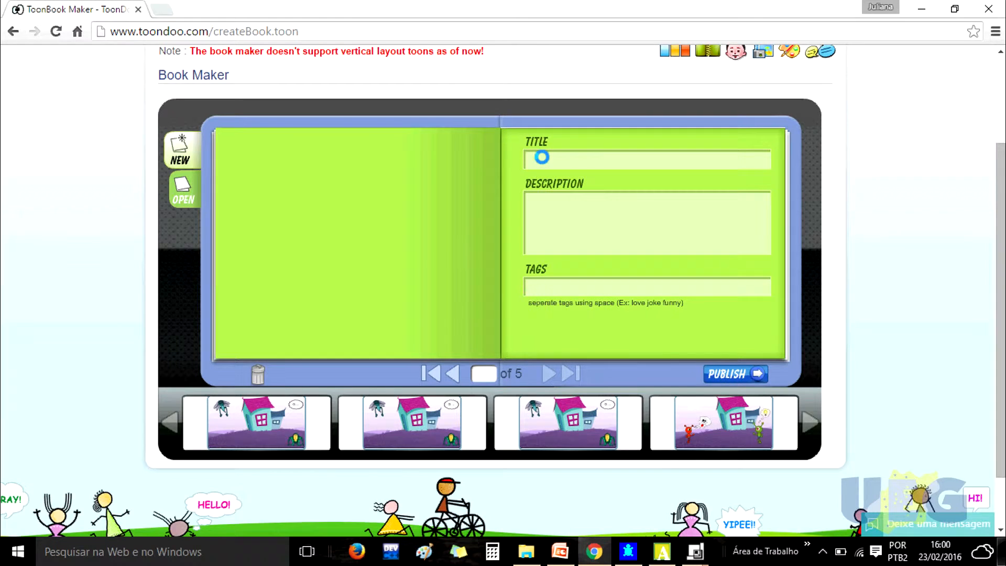
pyautogui.click(542, 157)
pyautogui.write('TESTE')
pyautogui.click(669, 217)
# - Add the tag TESTE to the book
pyautogui.write('TESTE')
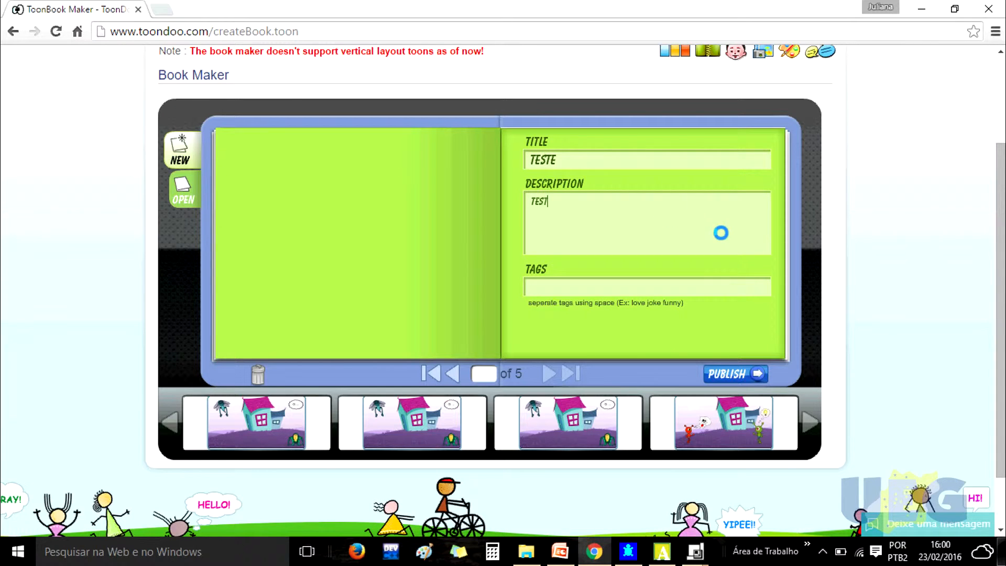
pyautogui.click(664, 285)
pyautogui.write('TESTE')
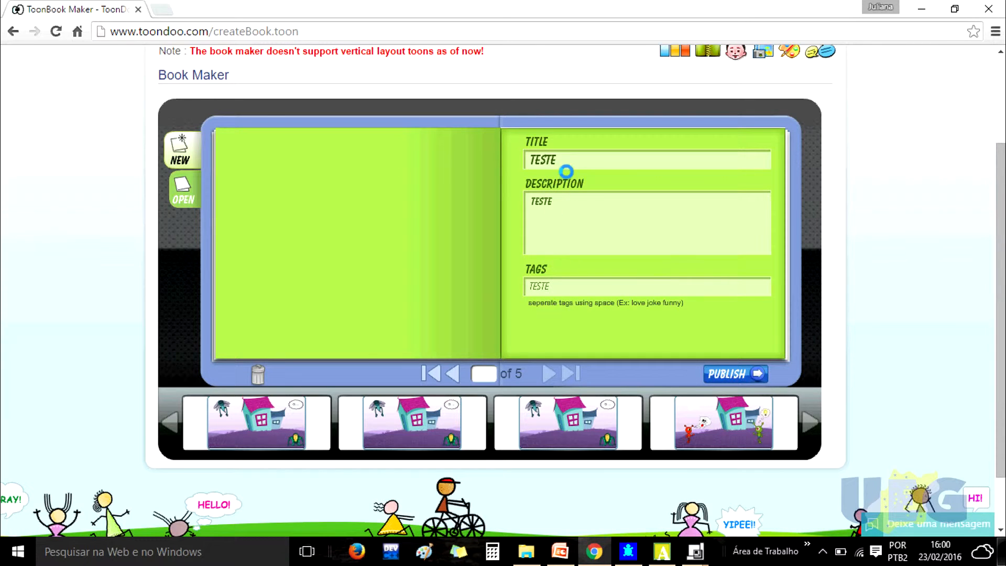
pyautogui.moveTo(566, 159); pyautogui.dragTo(512, 155)
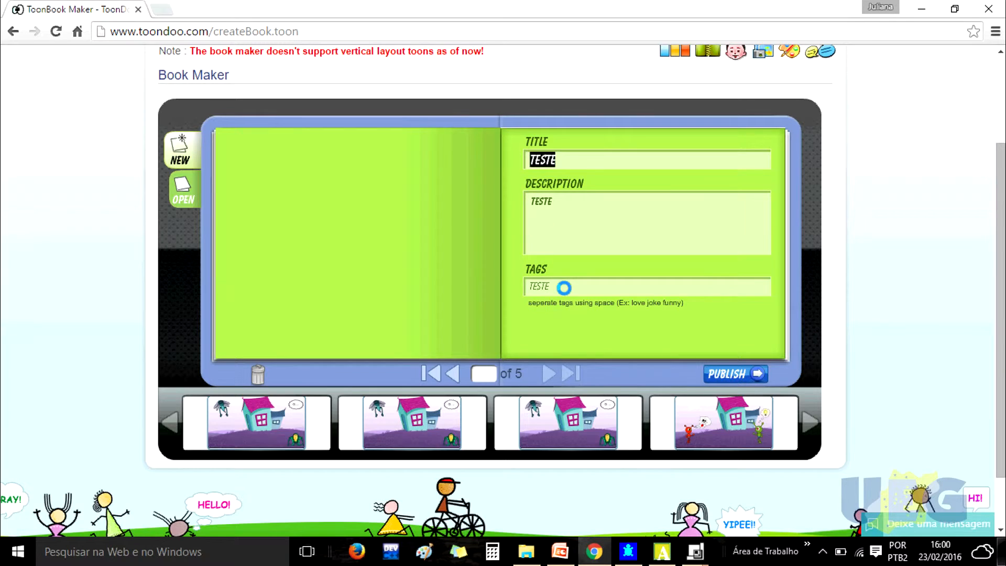
pyautogui.click(566, 287)
pyautogui.moveTo(568, 287); pyautogui.dragTo(500, 288)
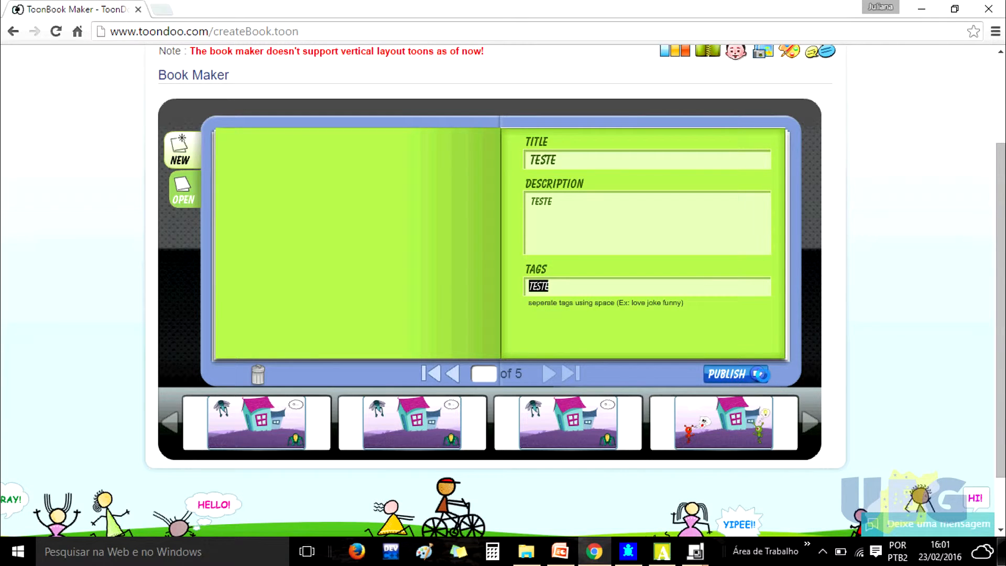
# - Publish the book and open it for viewing
pyautogui.click(750, 374)
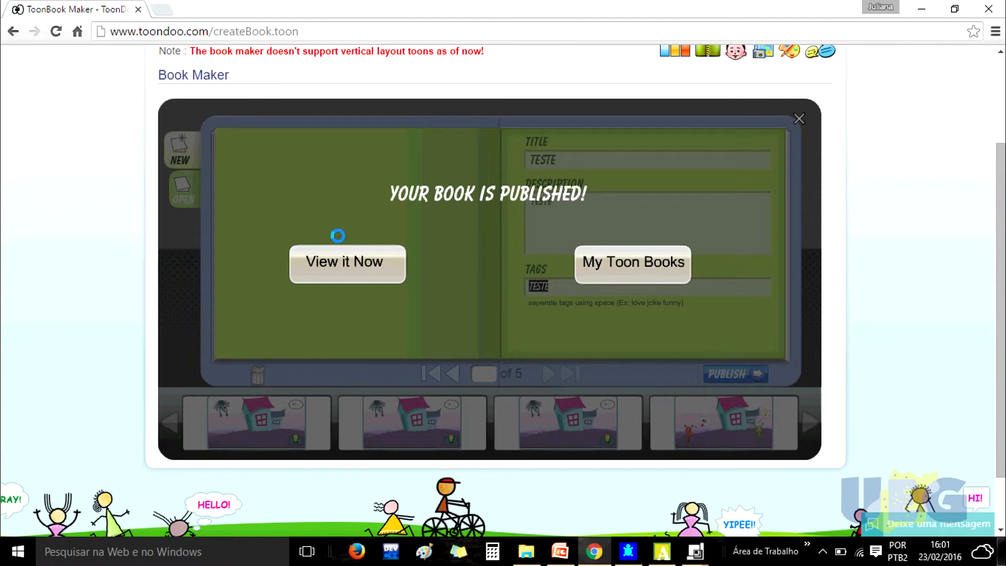
pyautogui.click(345, 260)
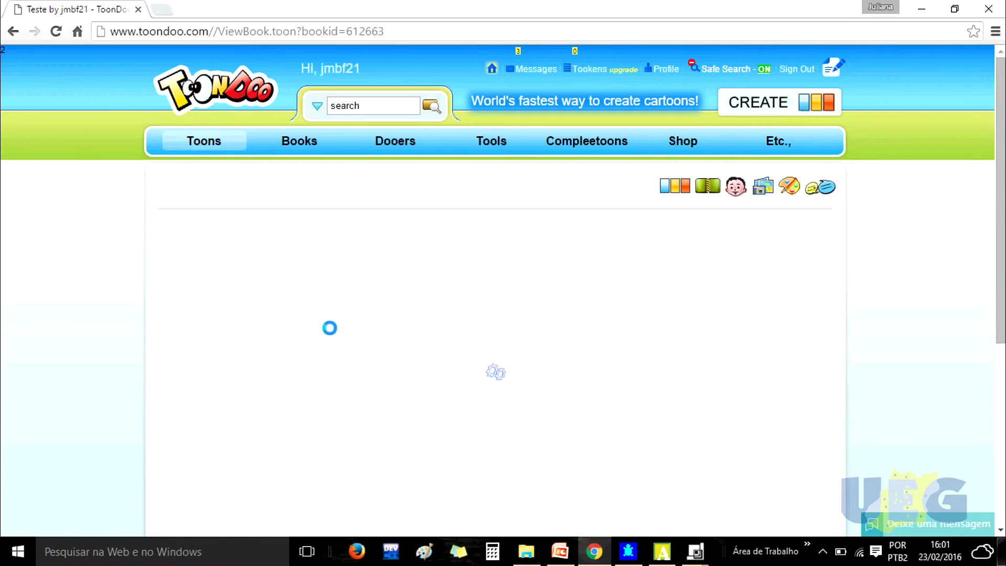
# - Copy the book's web address and page forward through all five pages of the published book
pyautogui.moveTo(396, 33); pyautogui.dragTo(104, 20)
pyautogui.hotkey('ctrl', 'c')
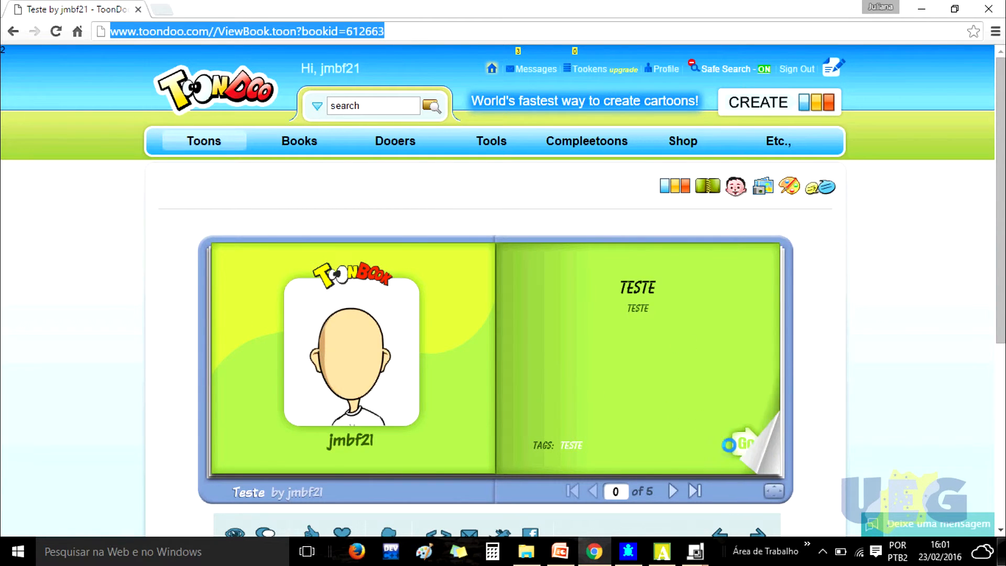
pyautogui.click(749, 447)
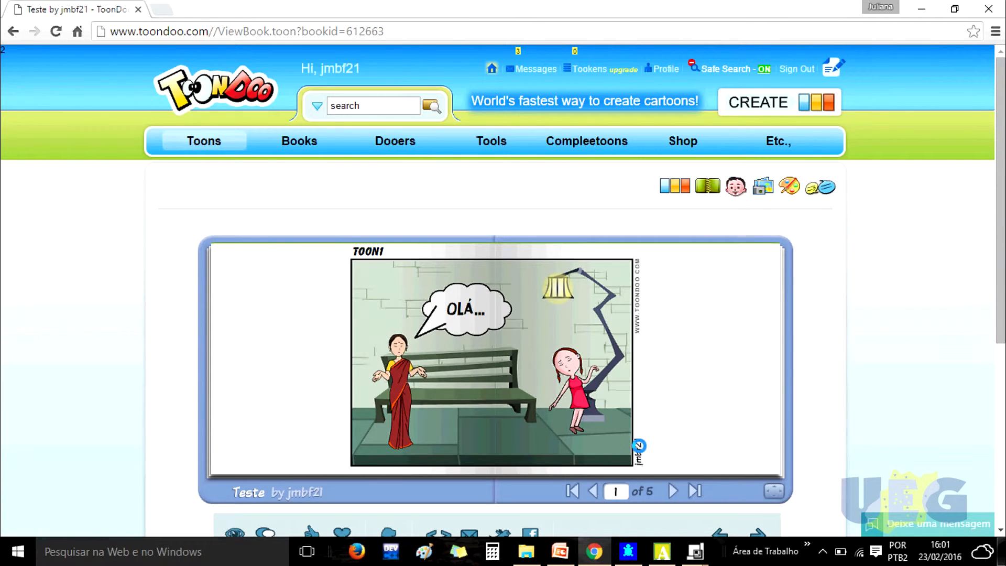
pyautogui.click(767, 464)
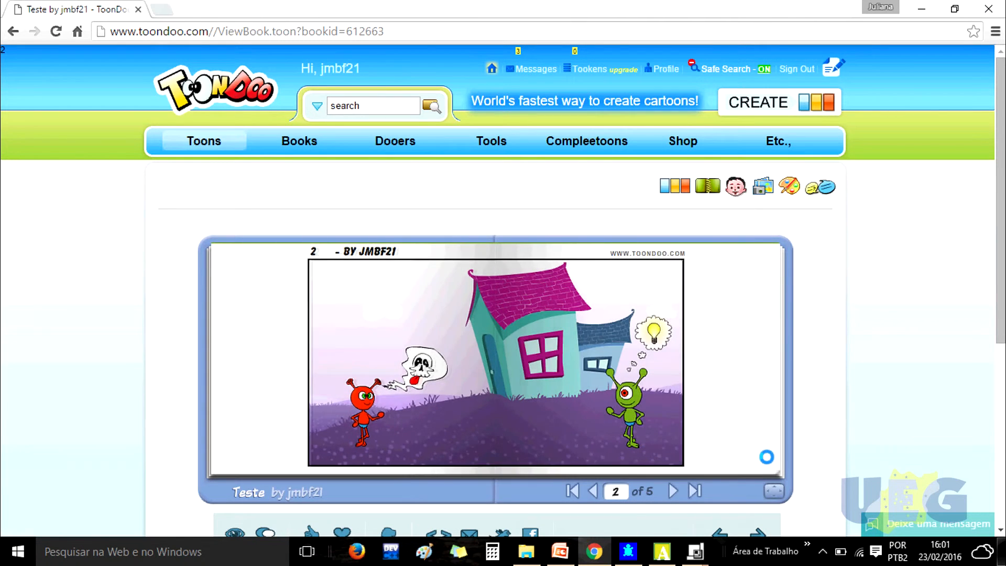
pyautogui.click(767, 462)
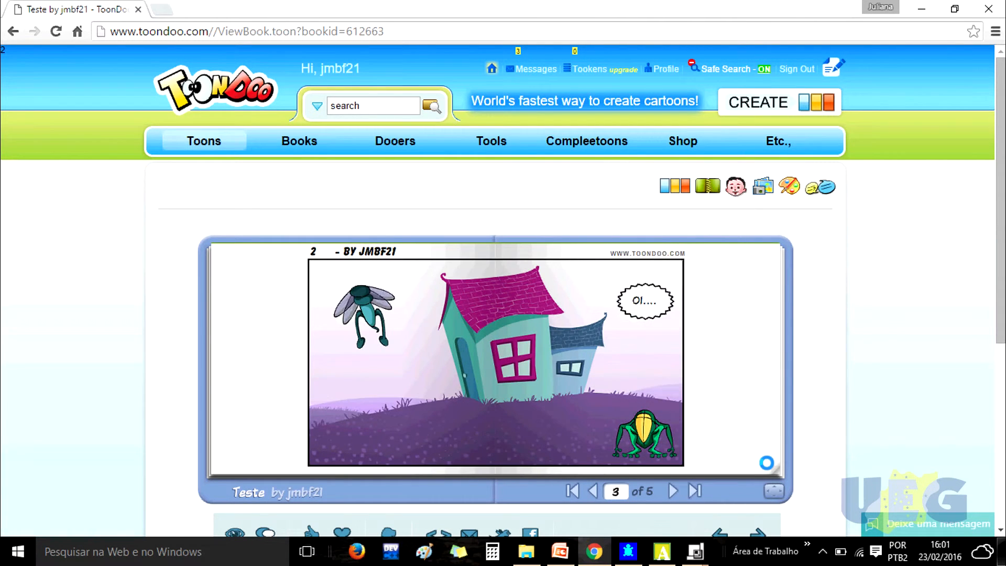
pyautogui.click(767, 463)
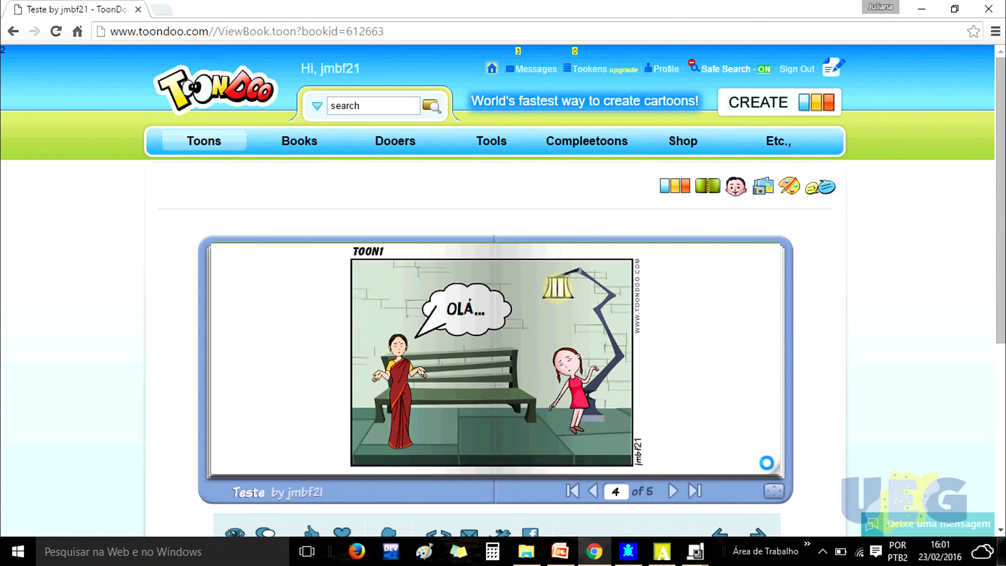
pyautogui.click(766, 462)
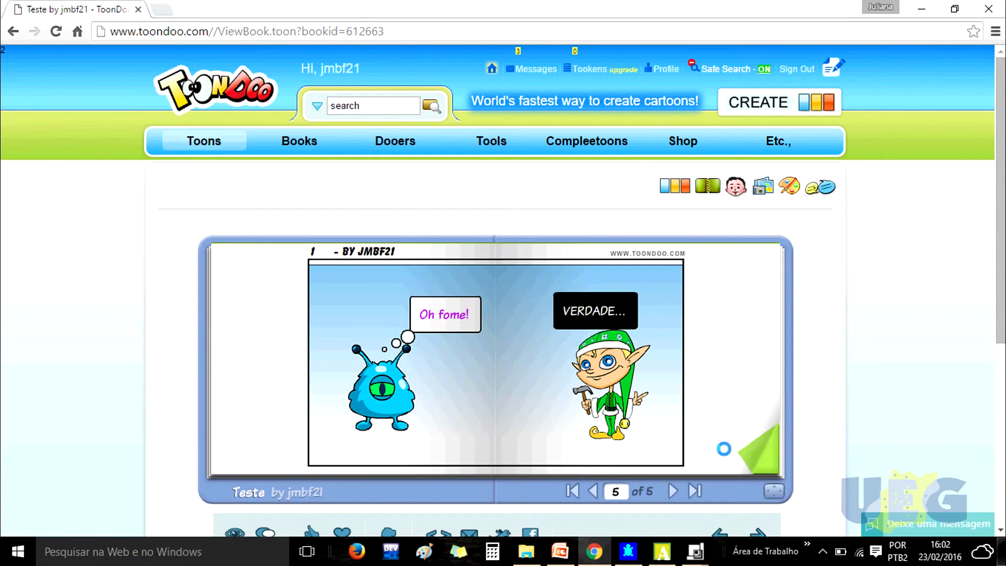
pyautogui.click(749, 449)
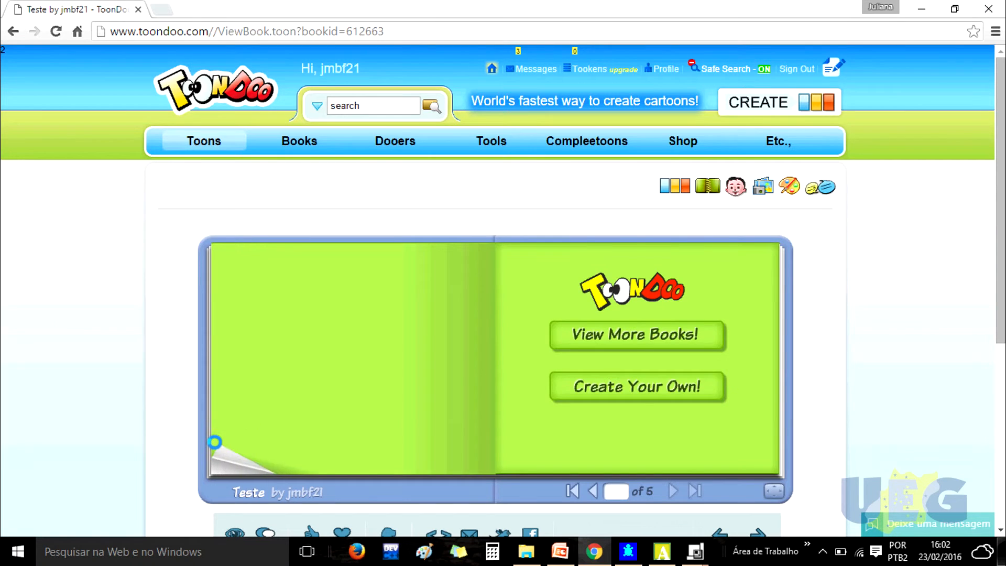
# - Turn the book's pages backward to page 3
pyautogui.click(216, 441)
pyautogui.click(217, 442)
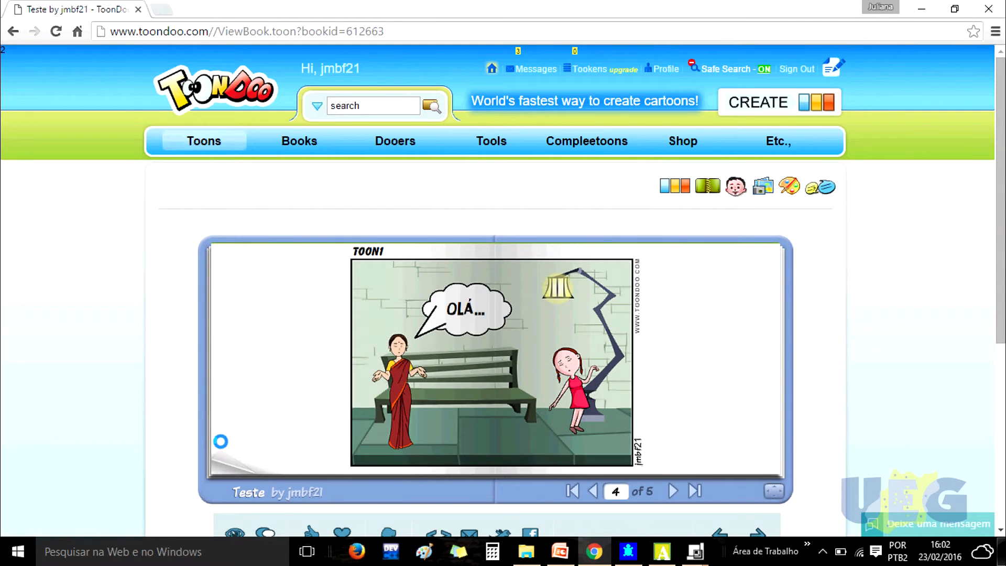
pyautogui.click(222, 461)
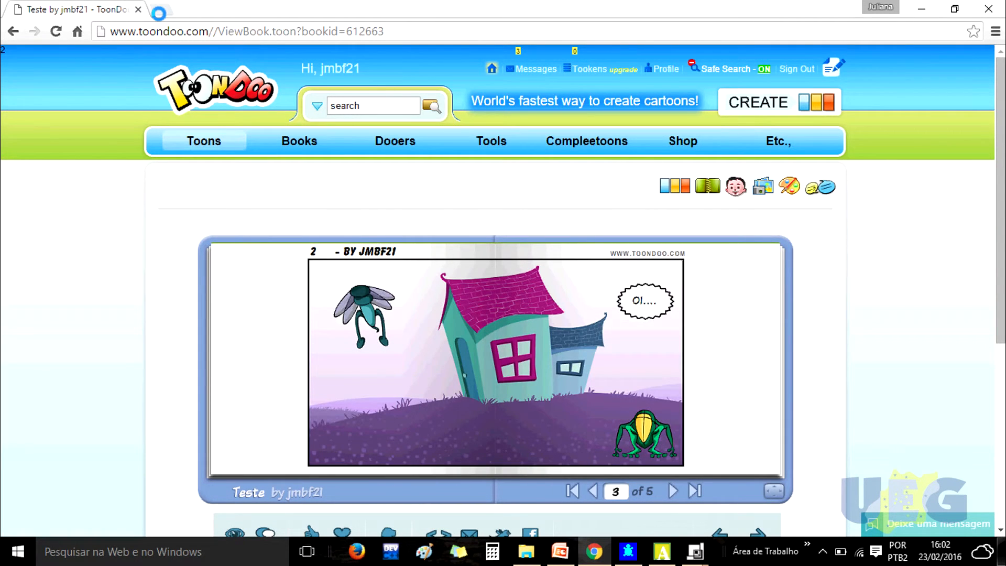
# - Open the copied book address in a new browser tab
pyautogui.click(159, 11)
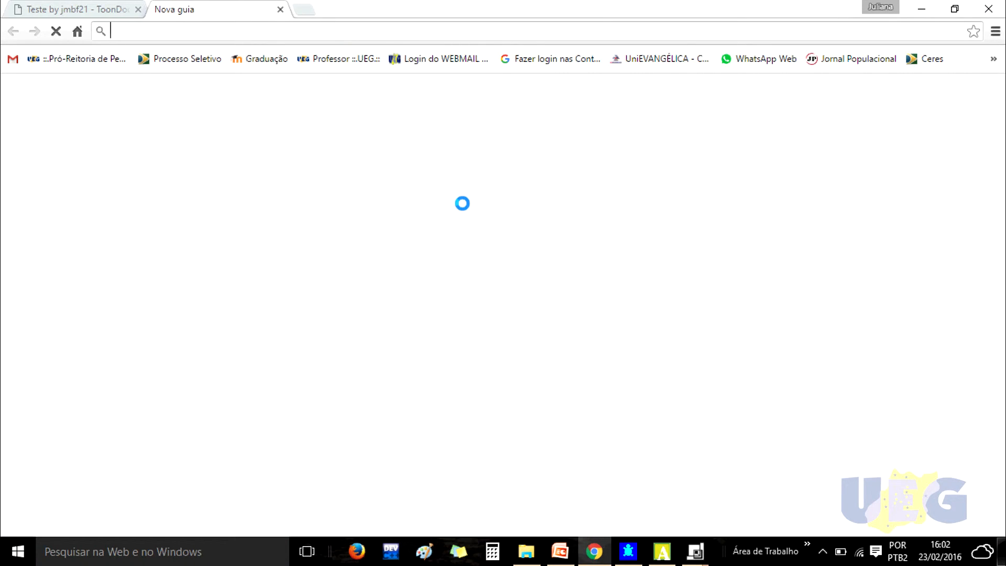
pyautogui.hotkey('ctrl', 'v')
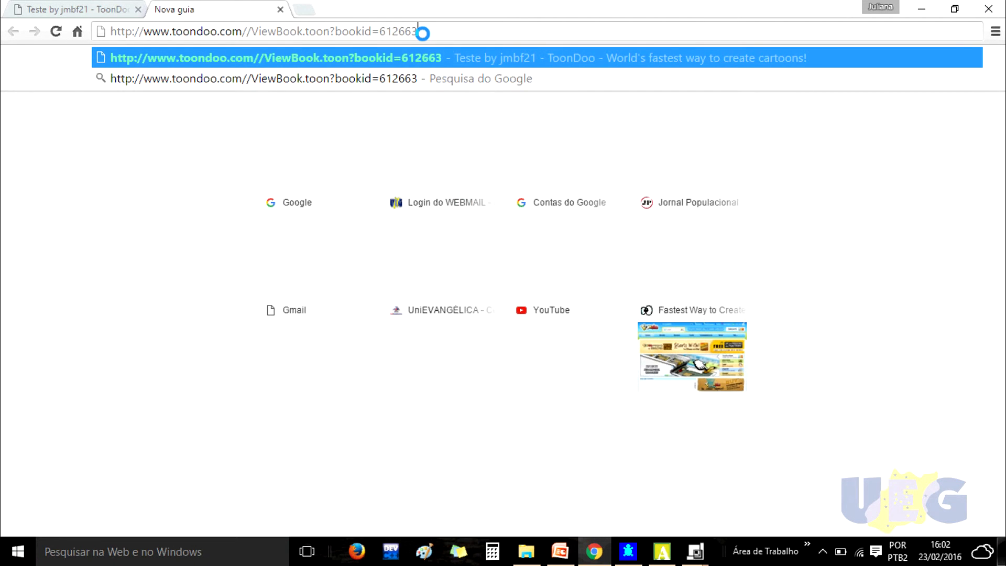
pyautogui.press('Return')
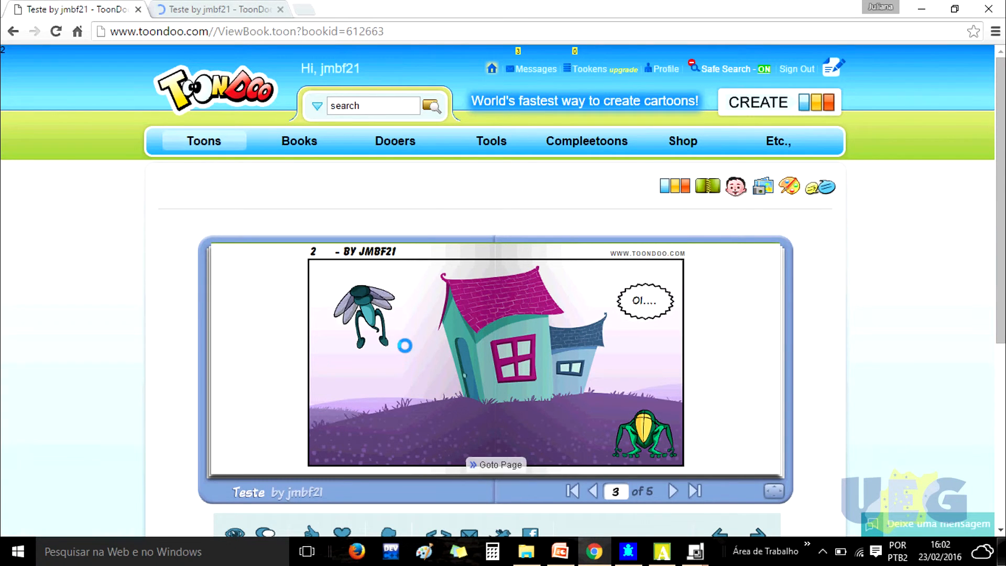
# - Open the book from its cover in the new tab to view its pages
pyautogui.moveTo(212, 131)
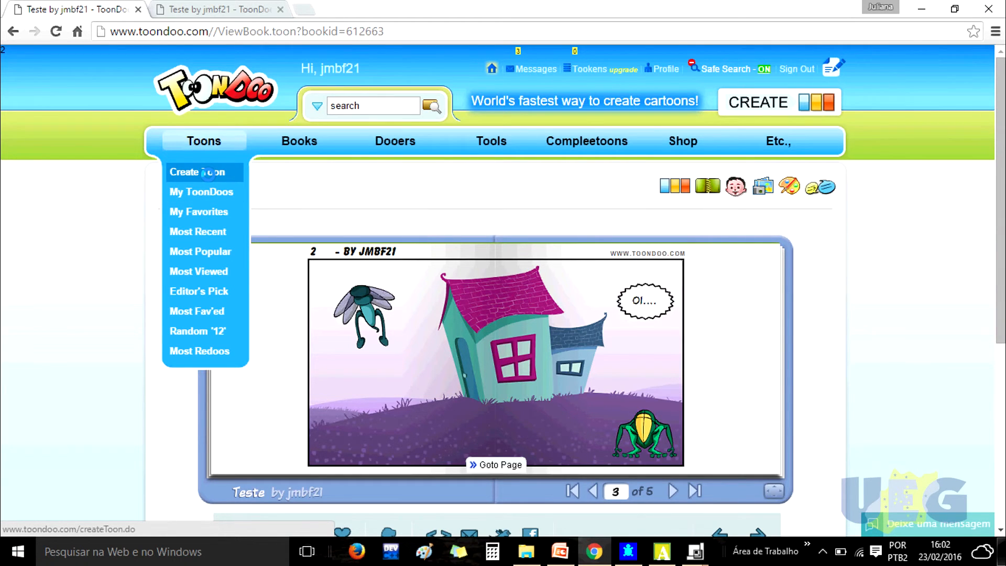
pyautogui.moveTo(299, 142)
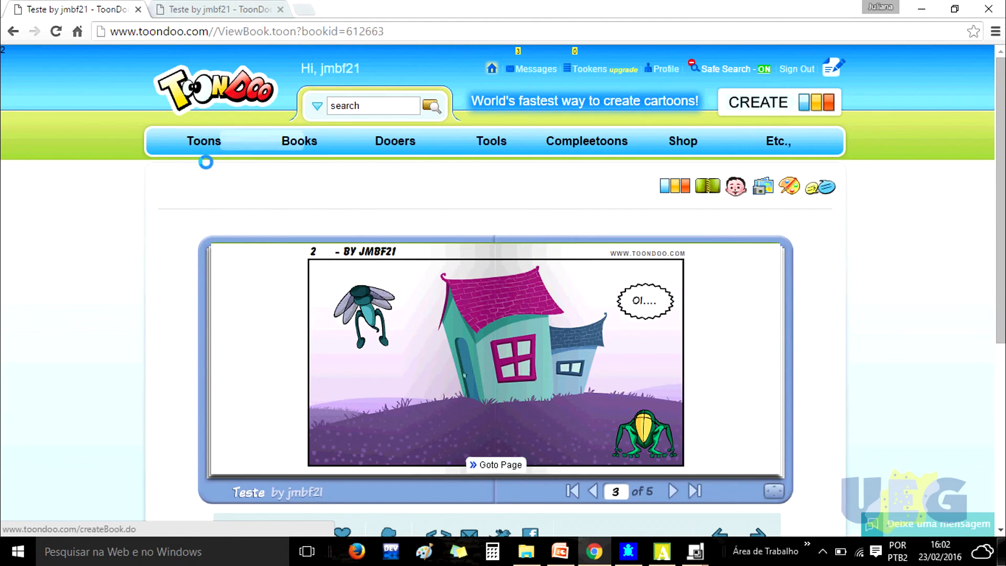
pyautogui.moveTo(197, 149)
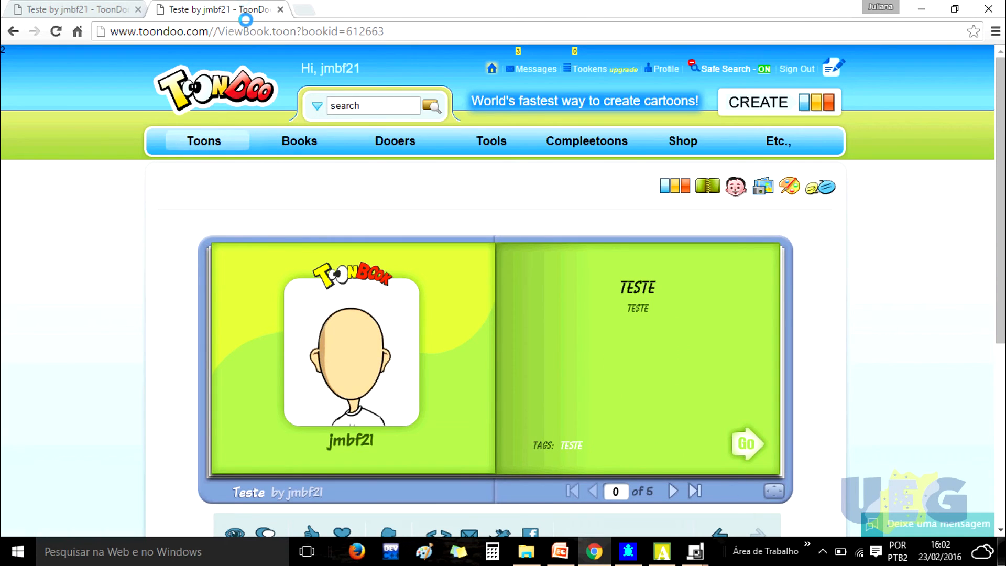
pyautogui.click(741, 446)
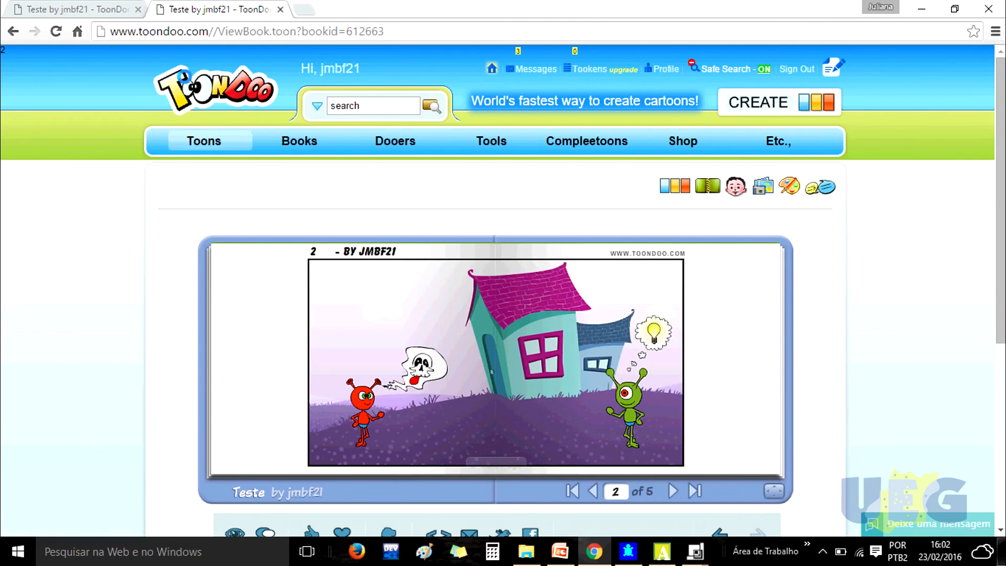